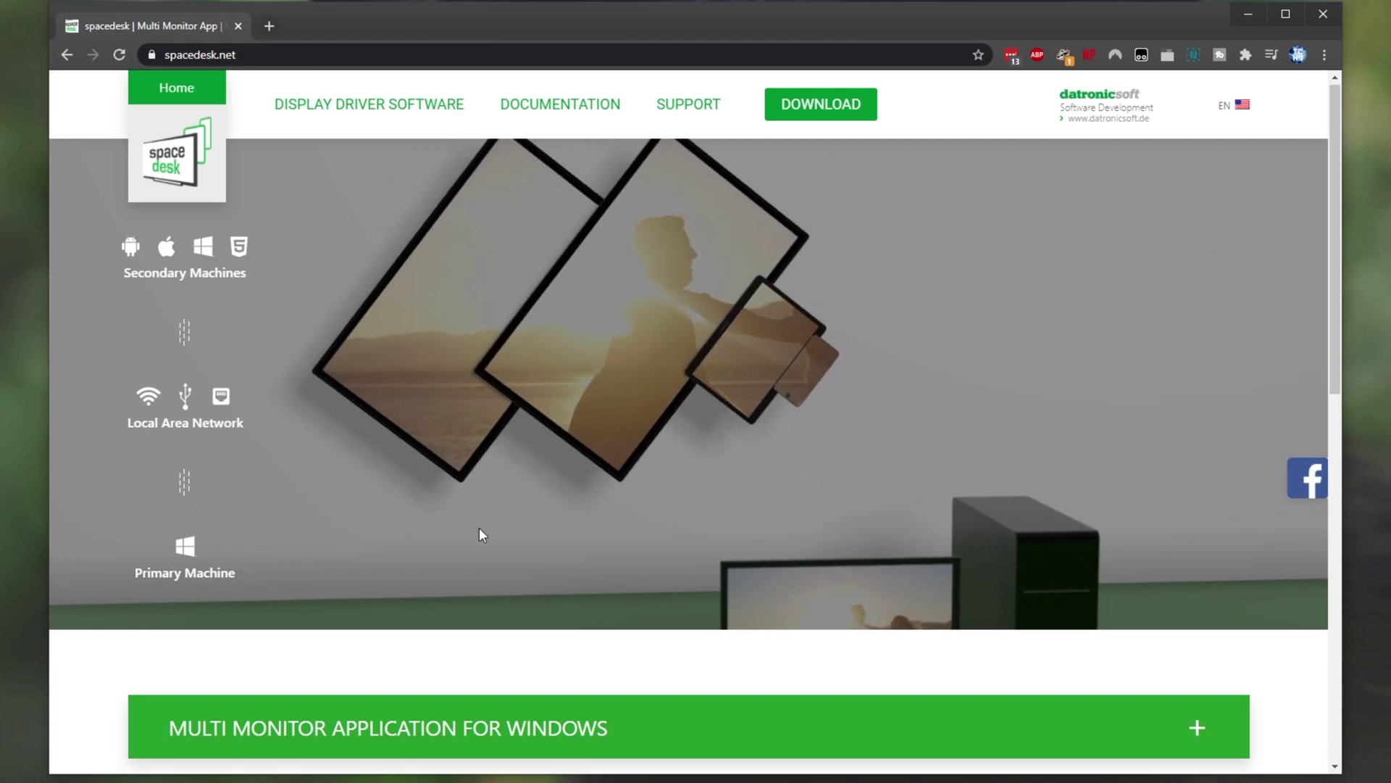
# - Expand the LICENSE section and read through the Business License terms
pyautogui.scroll(-7, 406, 519)
pyautogui.click(336, 503)
pyautogui.scroll(-12, 348, 500)
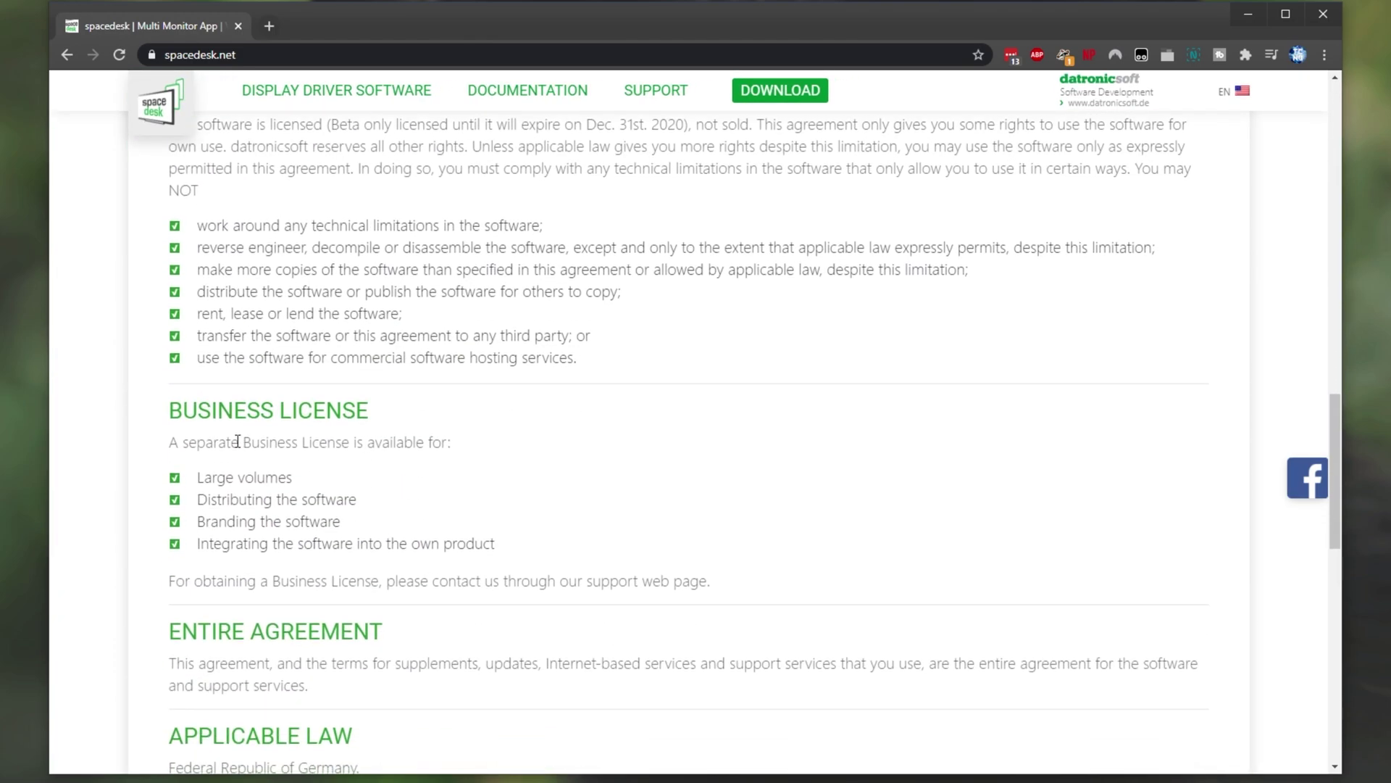
pyautogui.moveTo(174, 411); pyautogui.dragTo(478, 413)
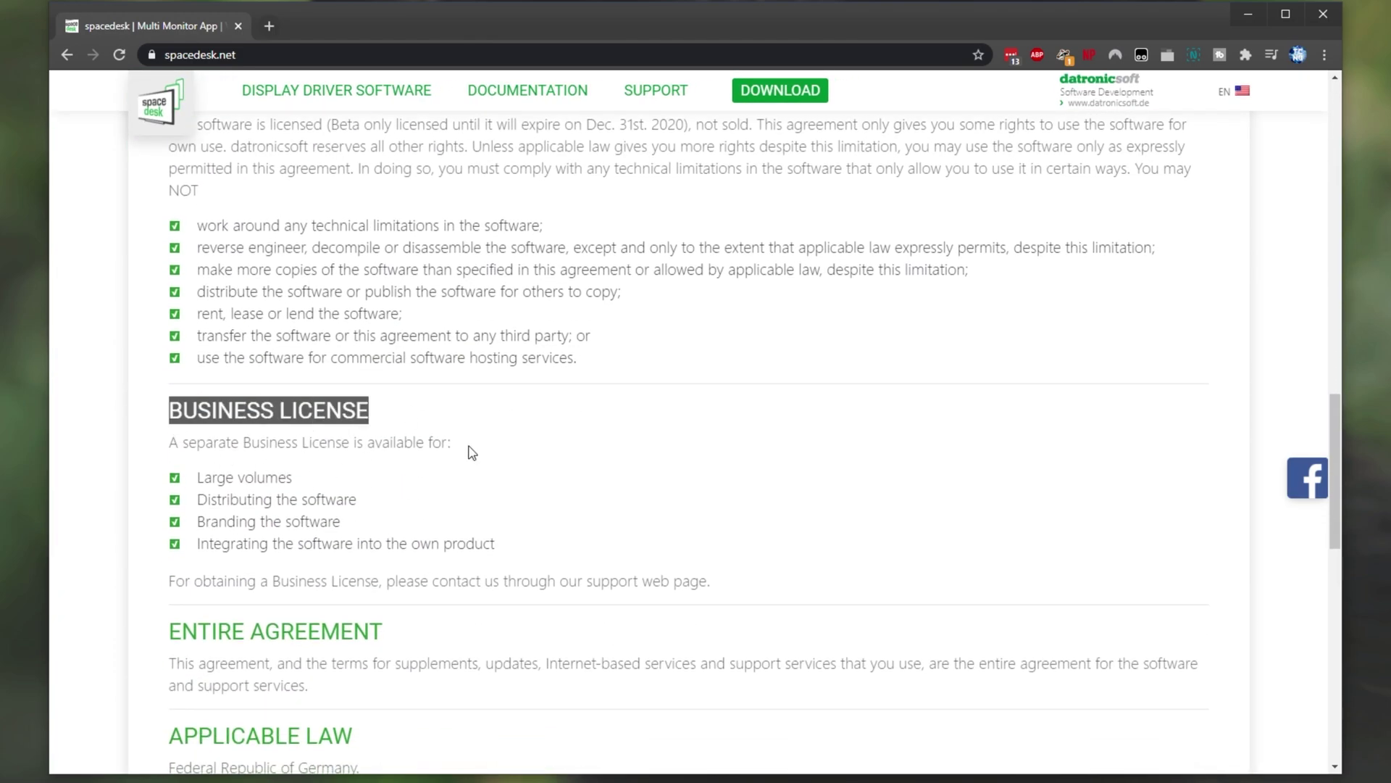
pyautogui.moveTo(526, 553); pyautogui.dragTo(181, 477)
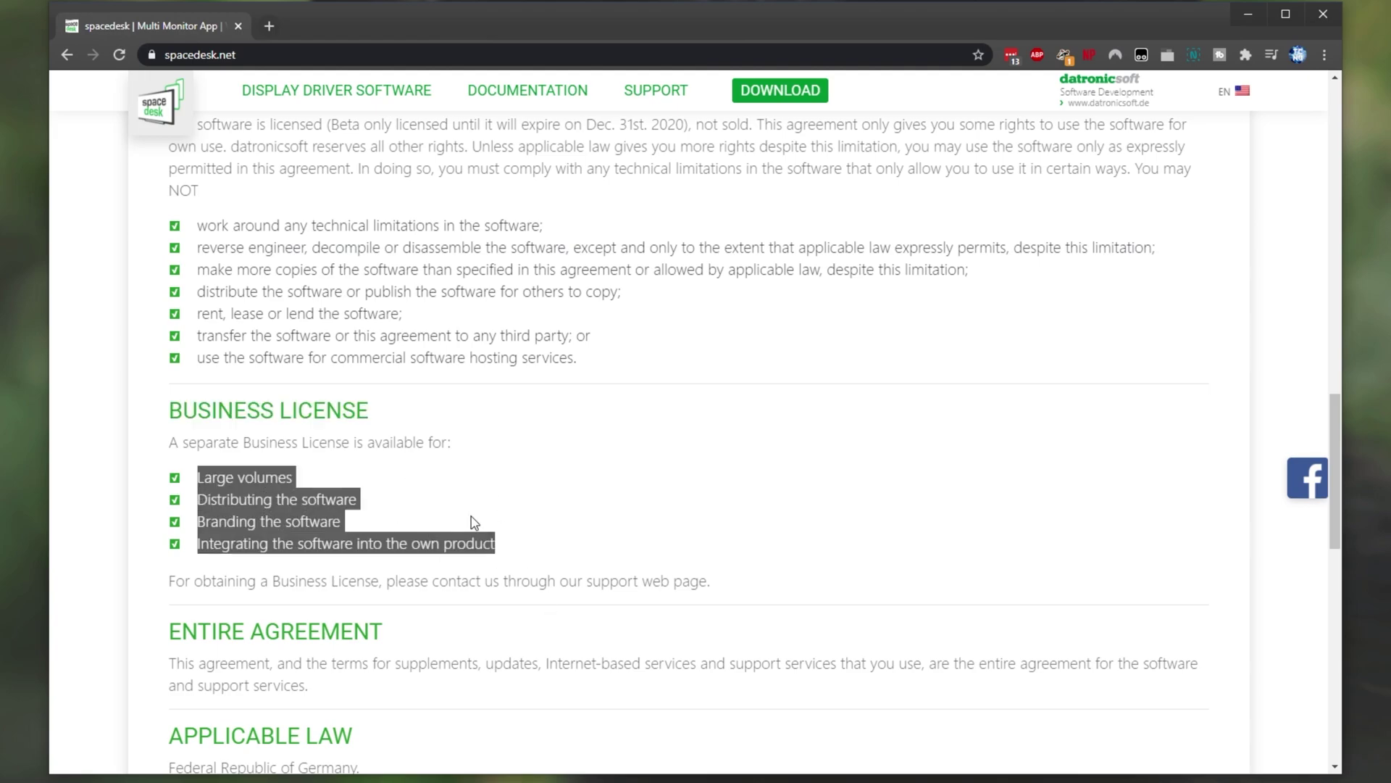
pyautogui.tripleClick(247, 577)
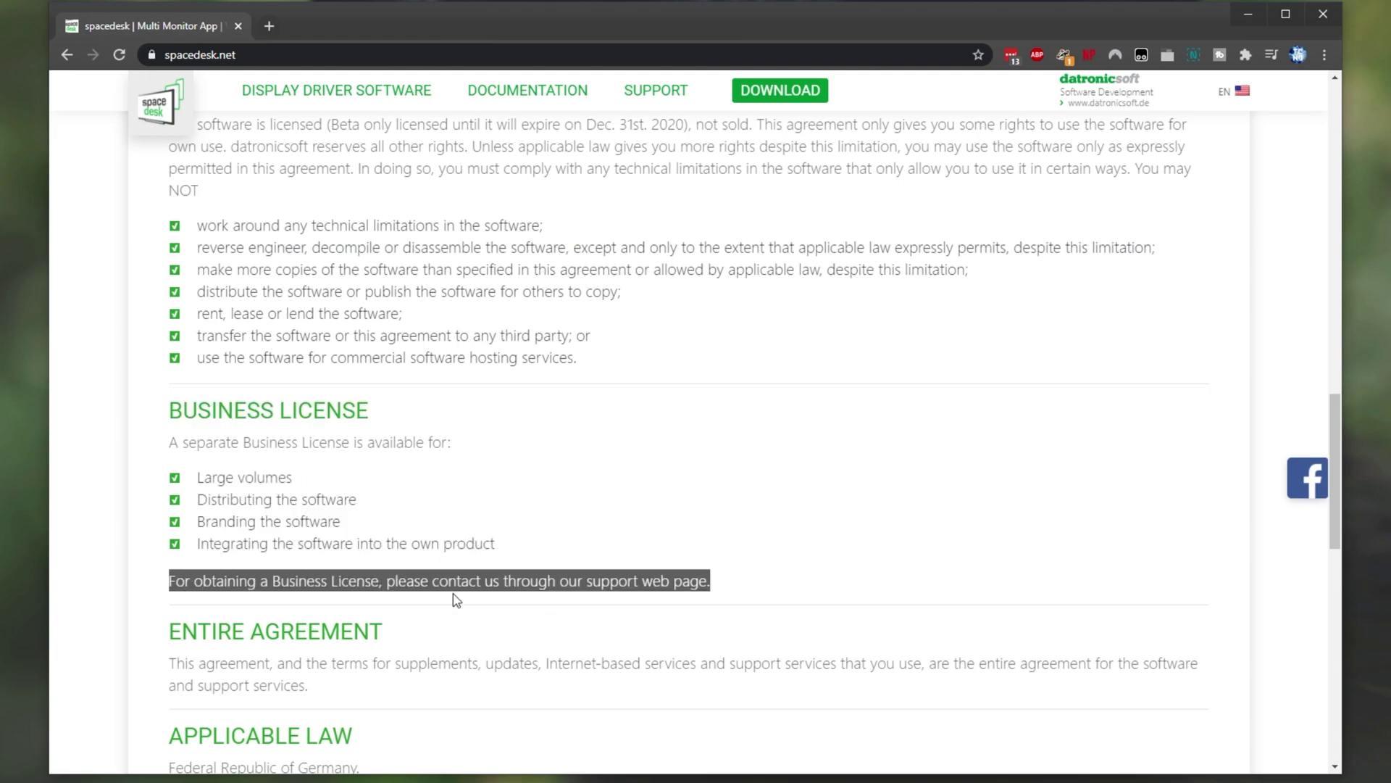
pyautogui.click(771, 594)
pyautogui.press('Home')
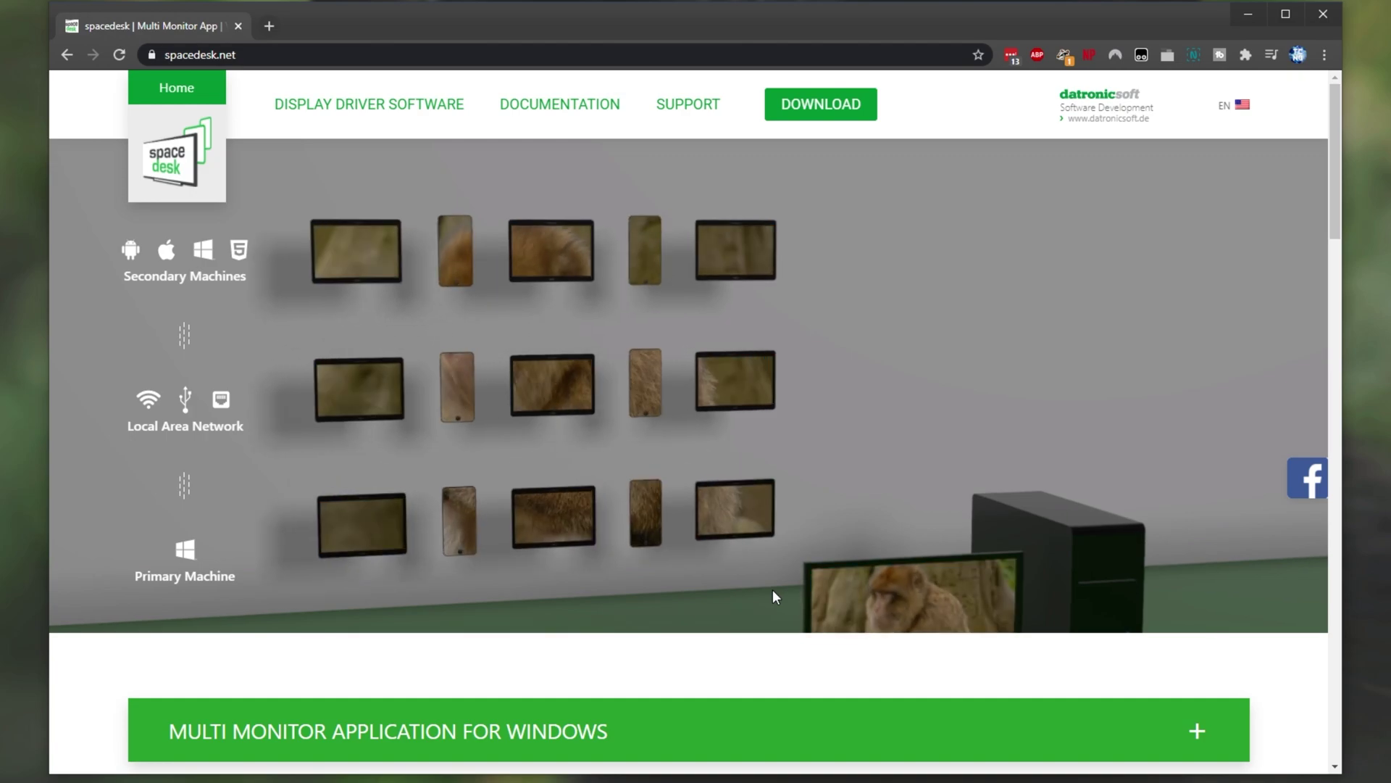
# - Download the Windows 10 (64-bit) spacedesk driver installer from the Download section
pyautogui.click(800, 115)
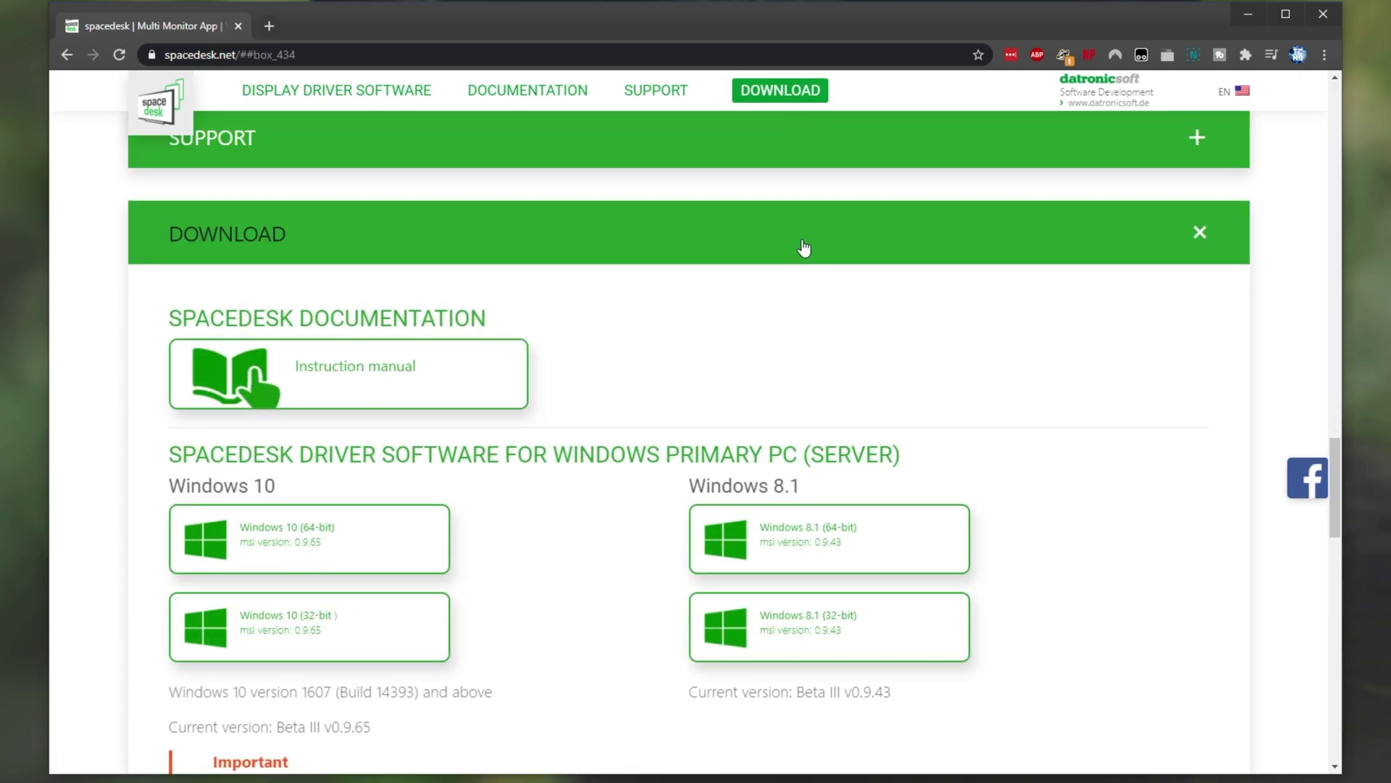
pyautogui.scroll(-2, 771, 311)
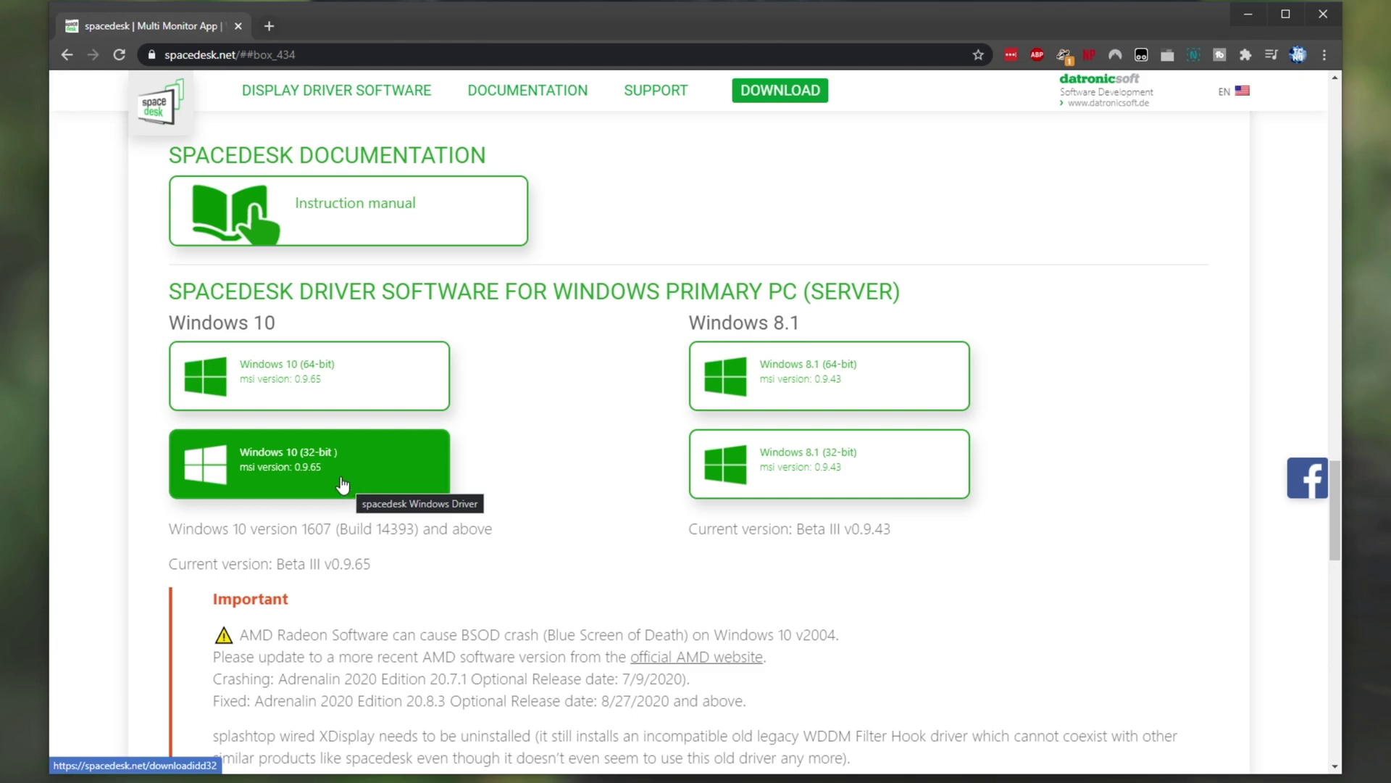
pyautogui.click(369, 364)
pyautogui.scroll(-3, 653, 396)
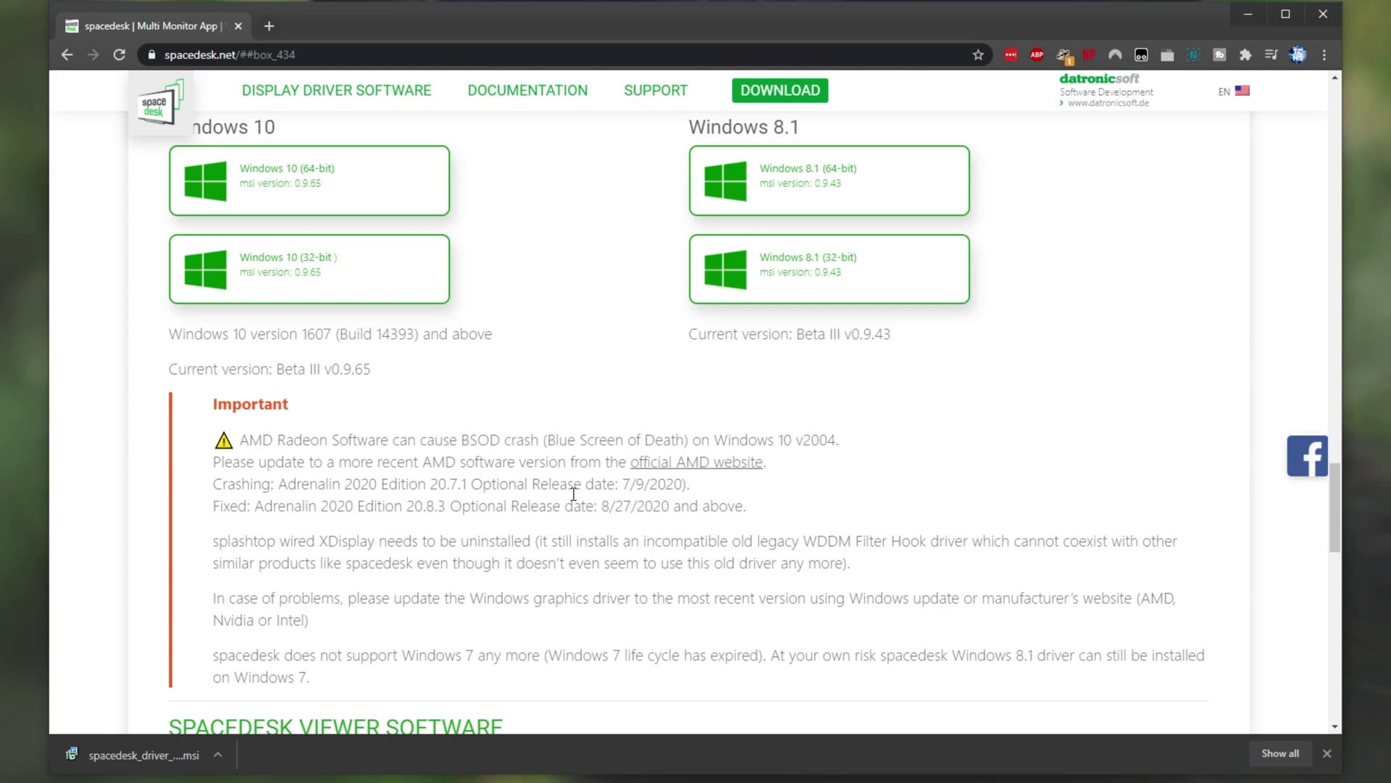
# - Run the driver .msi, accept the licence, keep the default folder and firewall exception, and install
pyautogui.click(144, 757)
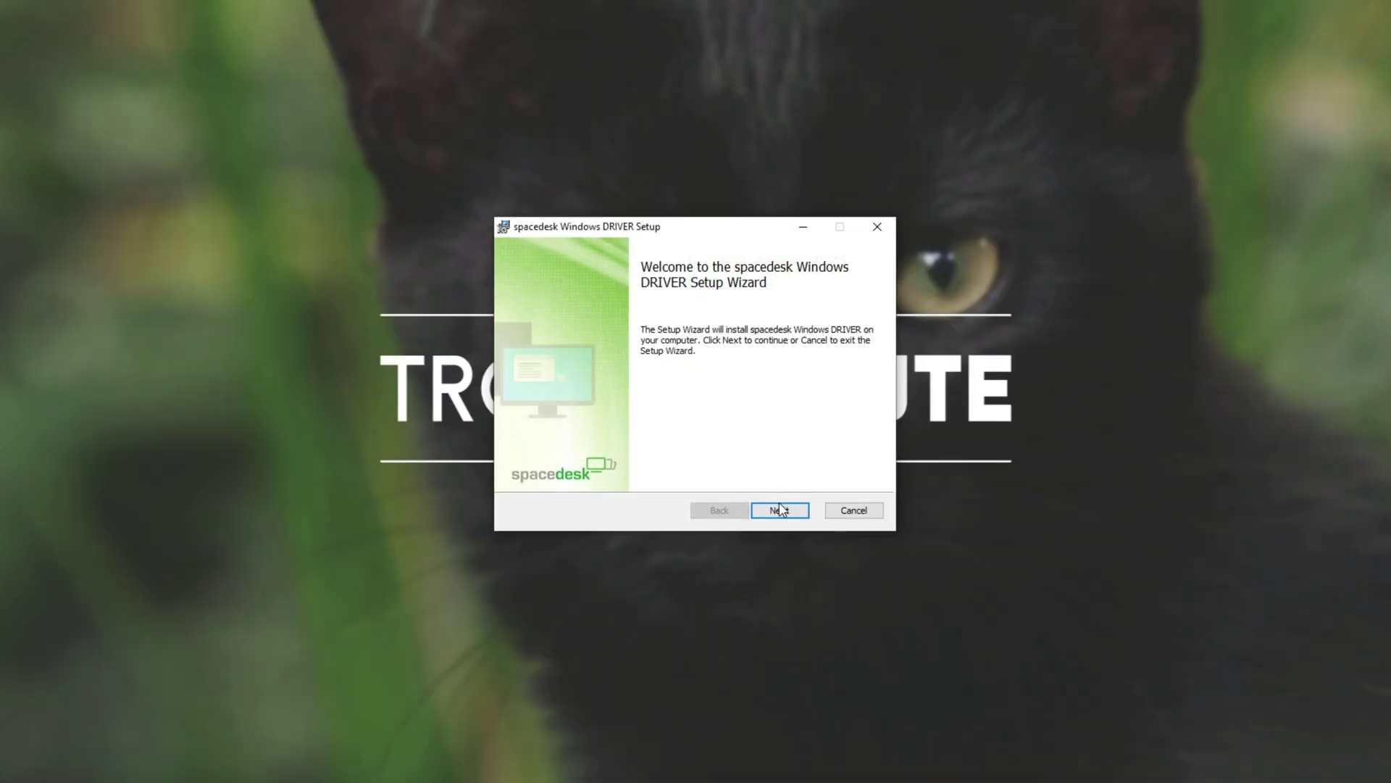
pyautogui.click(777, 507)
pyautogui.click(650, 475)
pyautogui.click(784, 512)
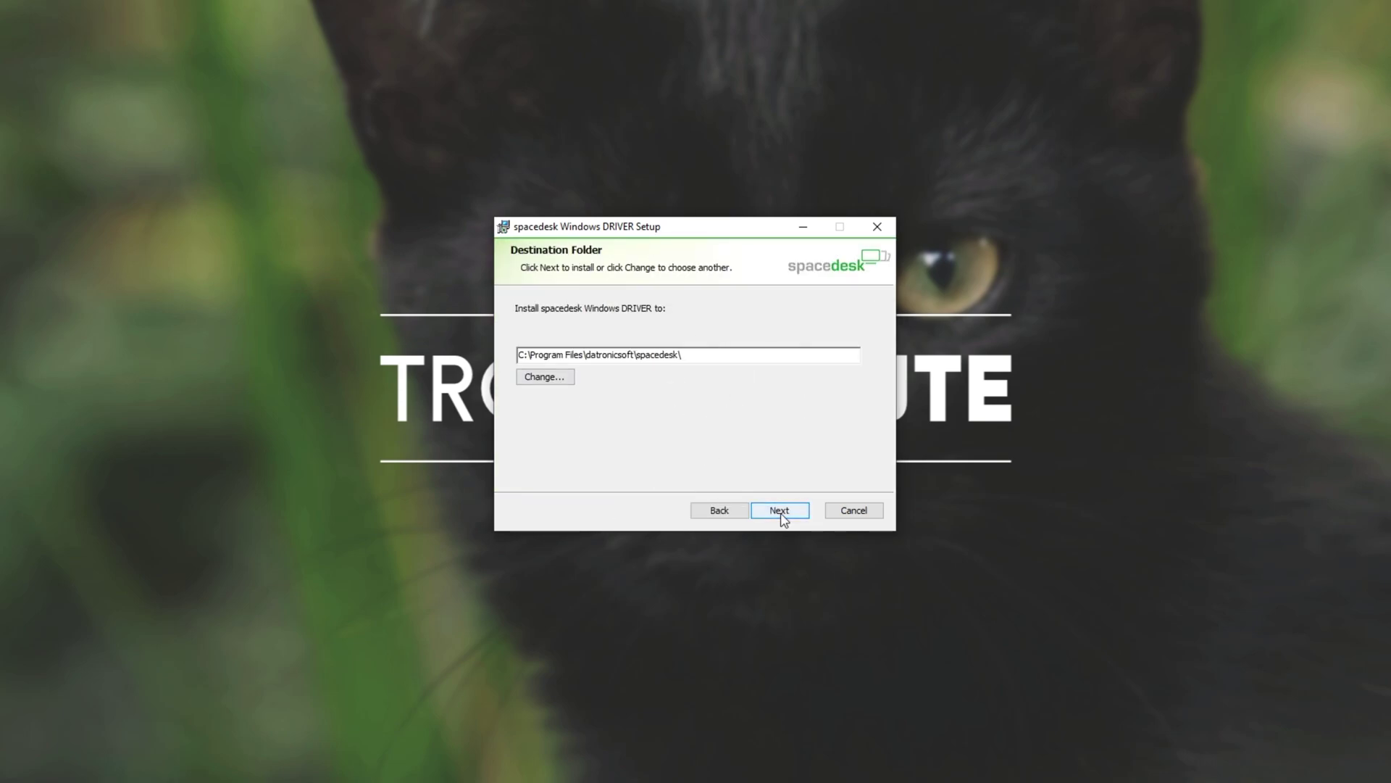
pyautogui.click(780, 511)
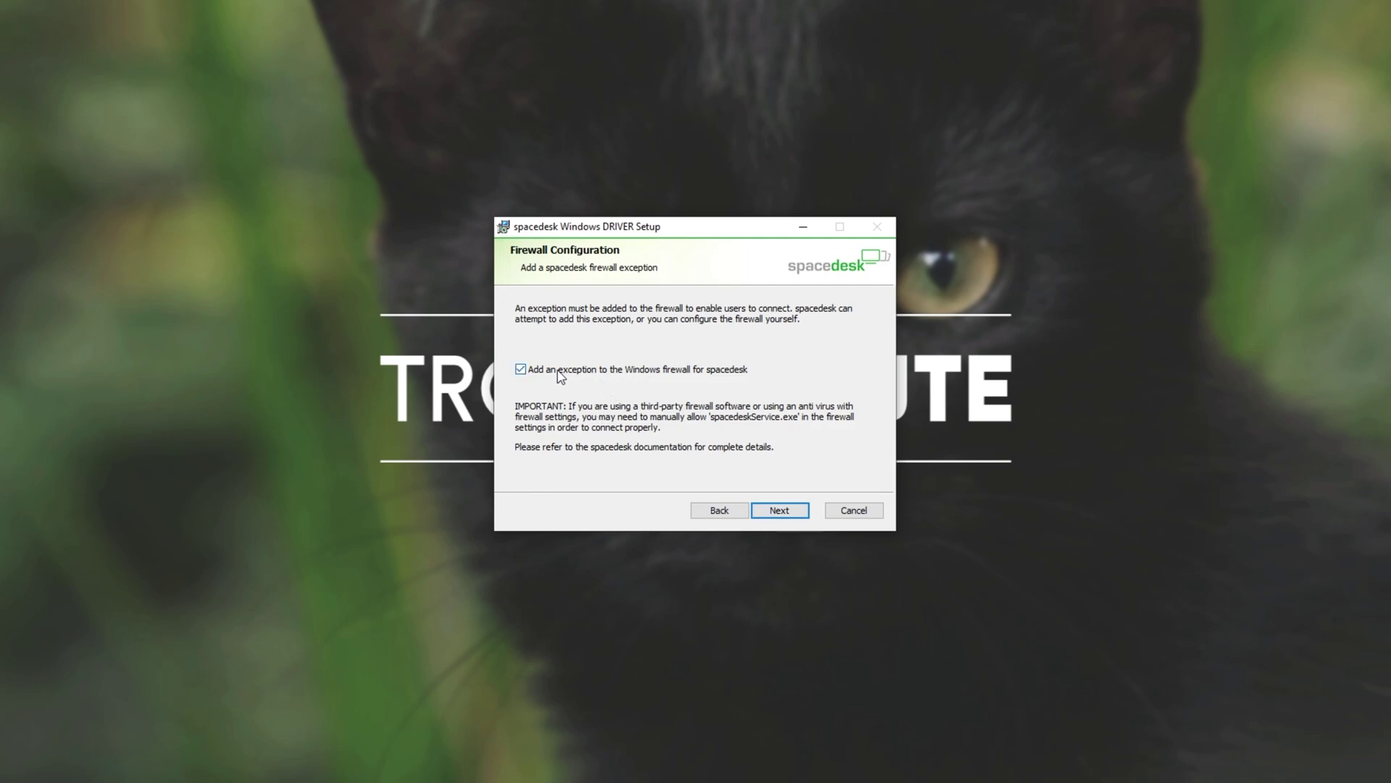
pyautogui.click(787, 511)
pyautogui.click(788, 511)
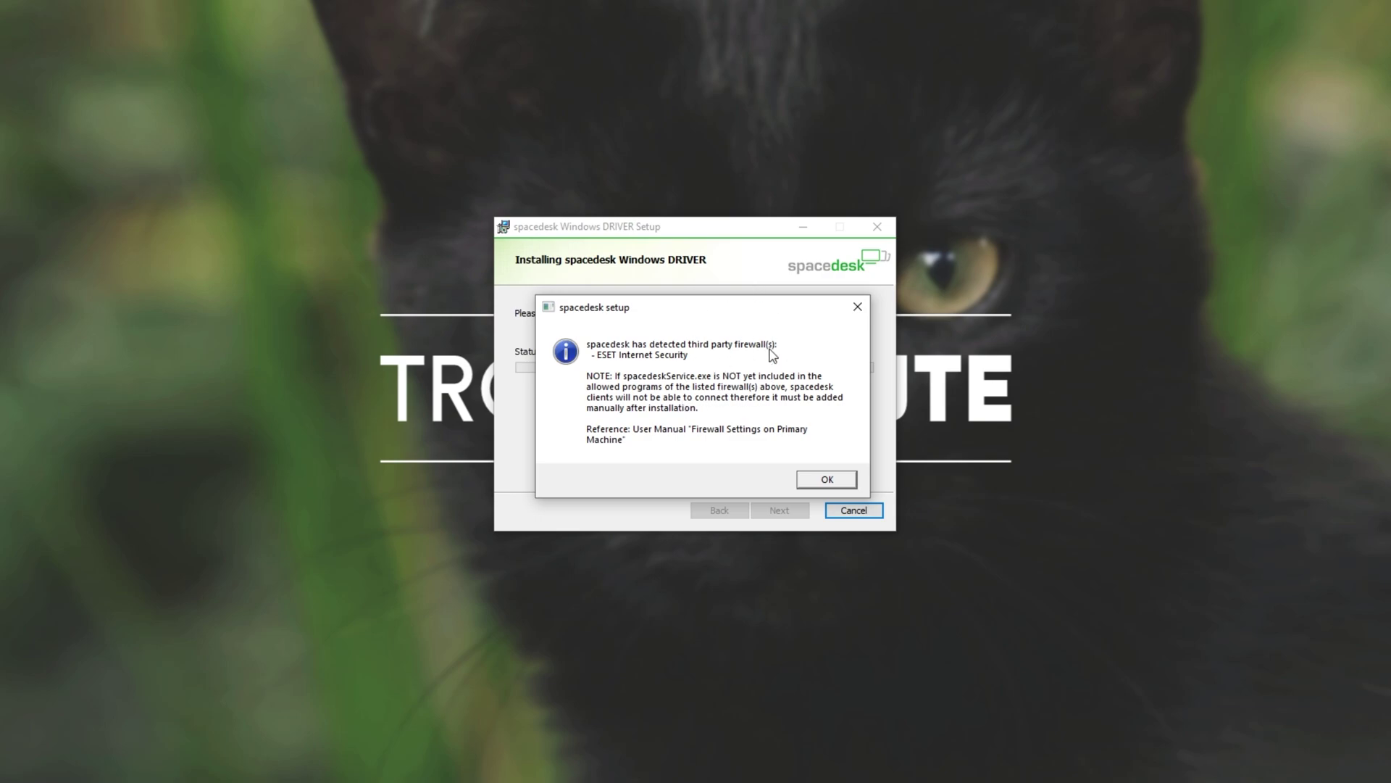
# - Dismiss the ESET Internet Security firewall notice so the driver installation can finish
pyautogui.click(821, 483)
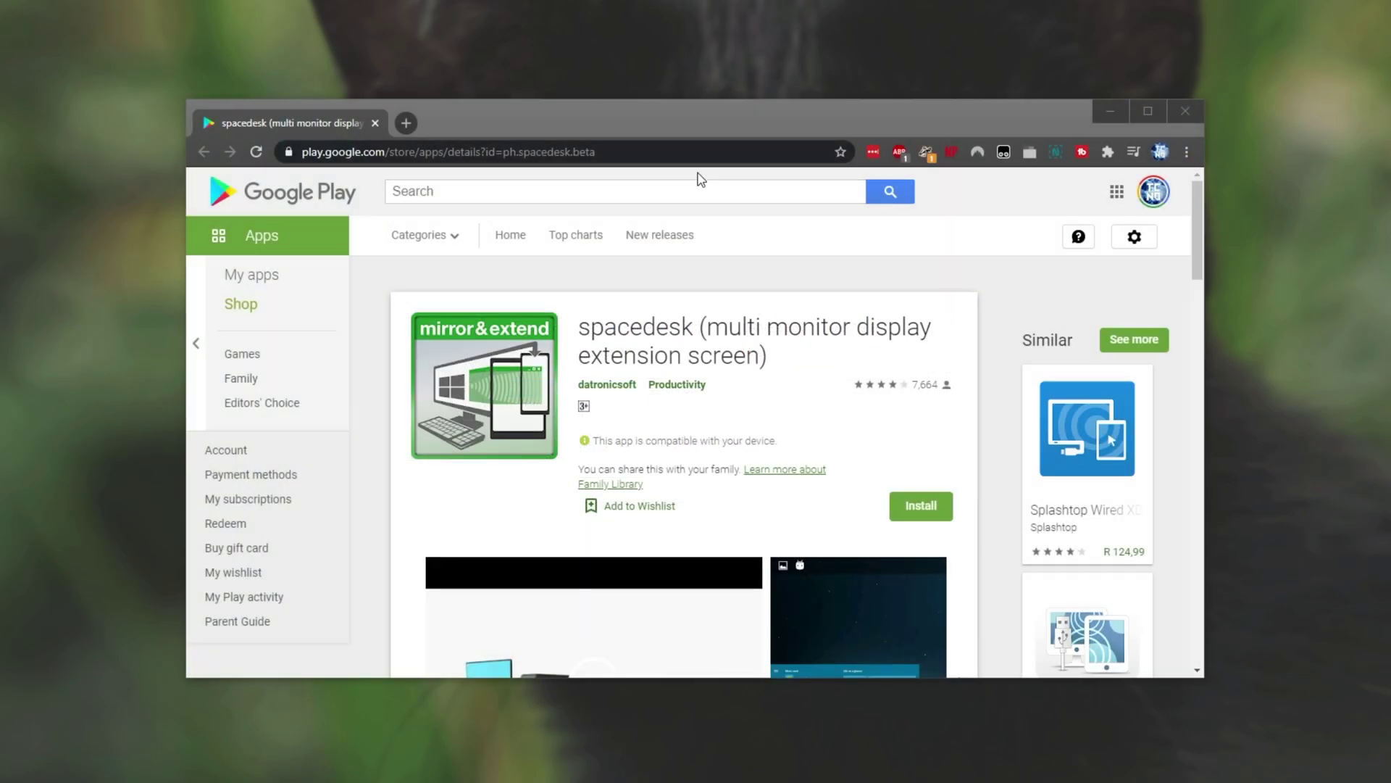
# - Install the spacedesk multi monitor display app on the phone from its Google Play listing
pyautogui.click(907, 511)
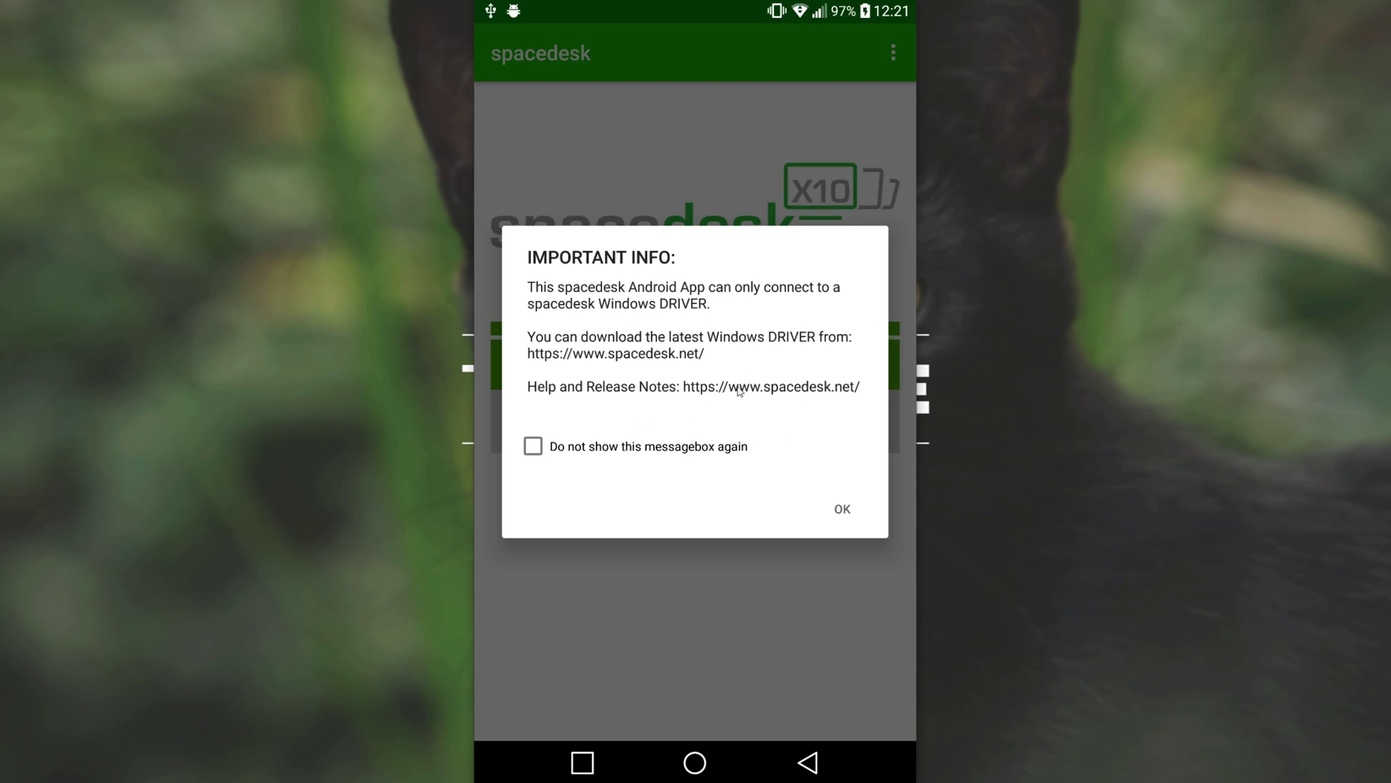
# - Dismiss the info box and add the PC at 192.168.1.20 as a spacedesk server
pyautogui.click(841, 509)
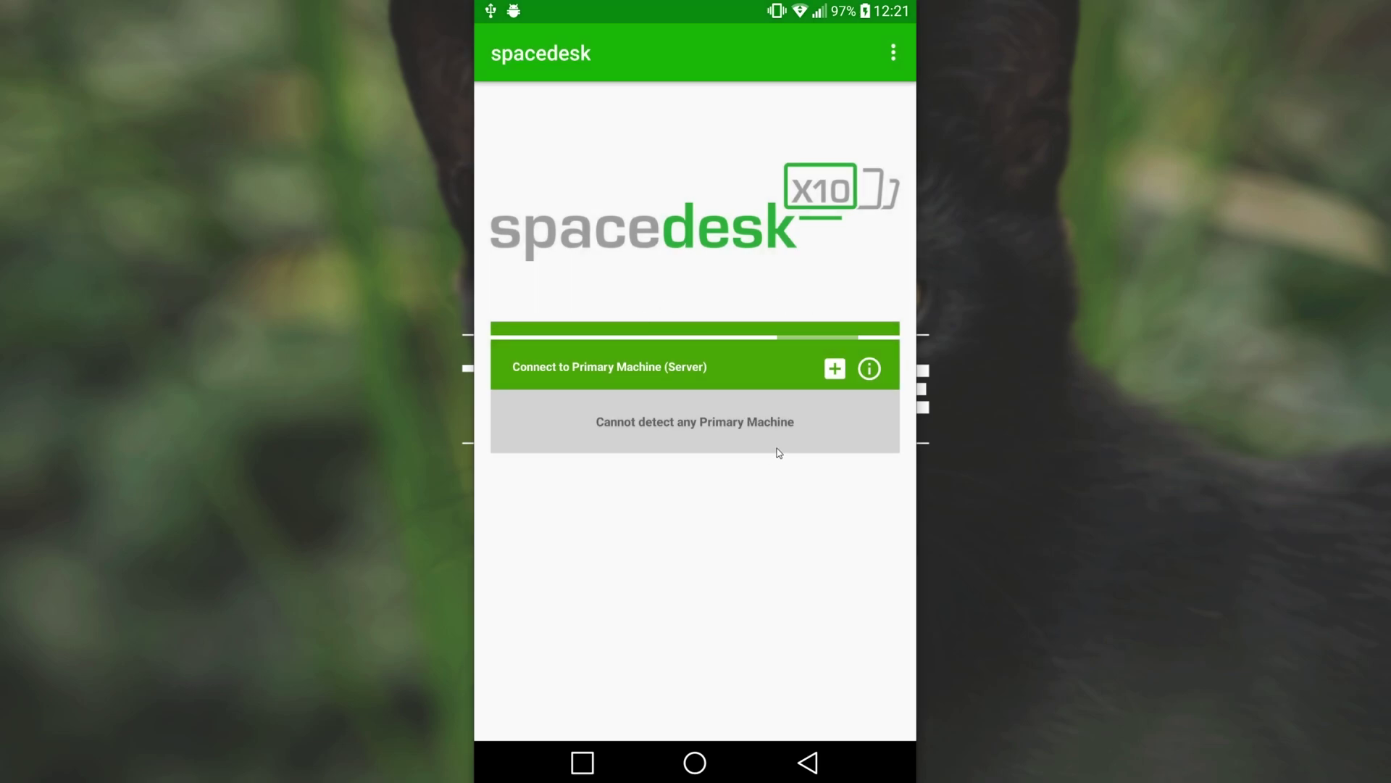
pyautogui.click(835, 369)
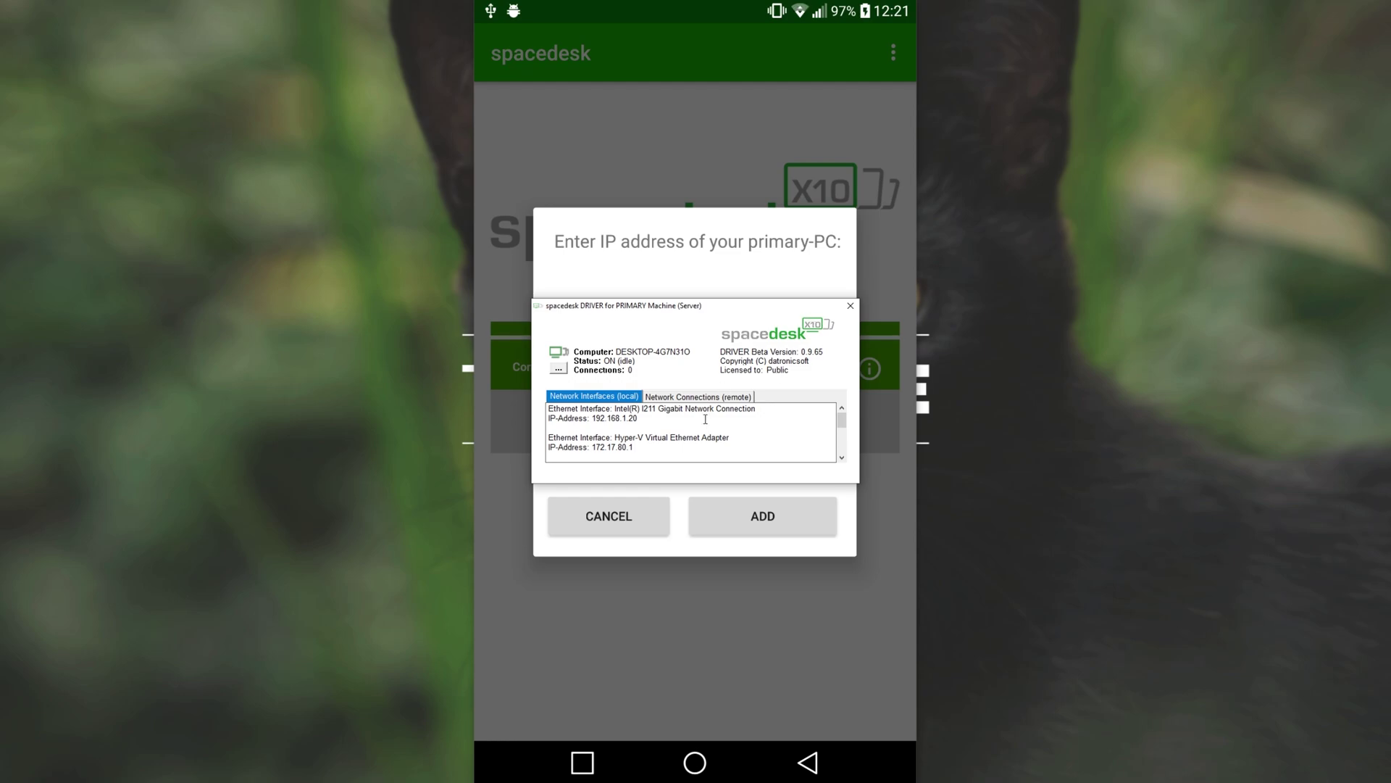
pyautogui.moveTo(756, 409); pyautogui.dragTo(548, 411)
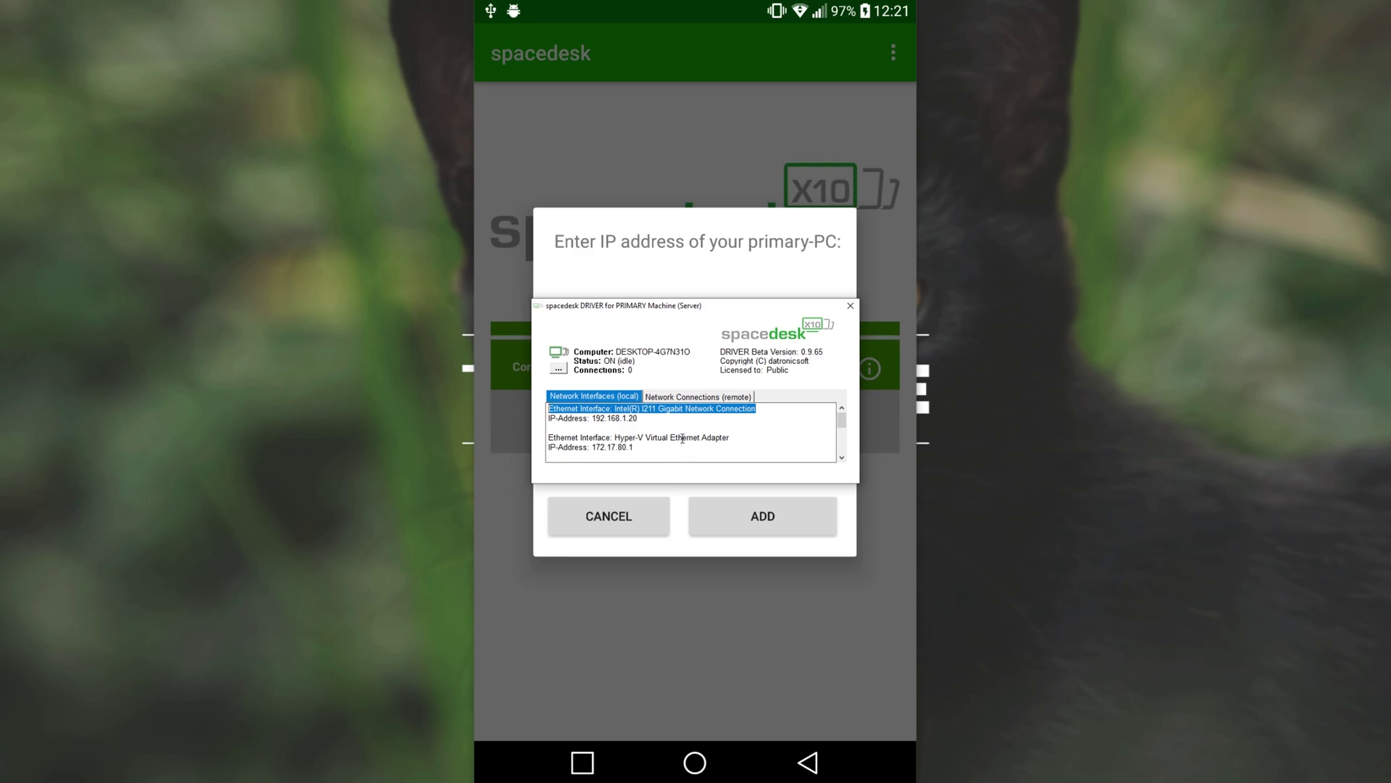
pyautogui.moveTo(592, 418); pyautogui.dragTo(642, 420)
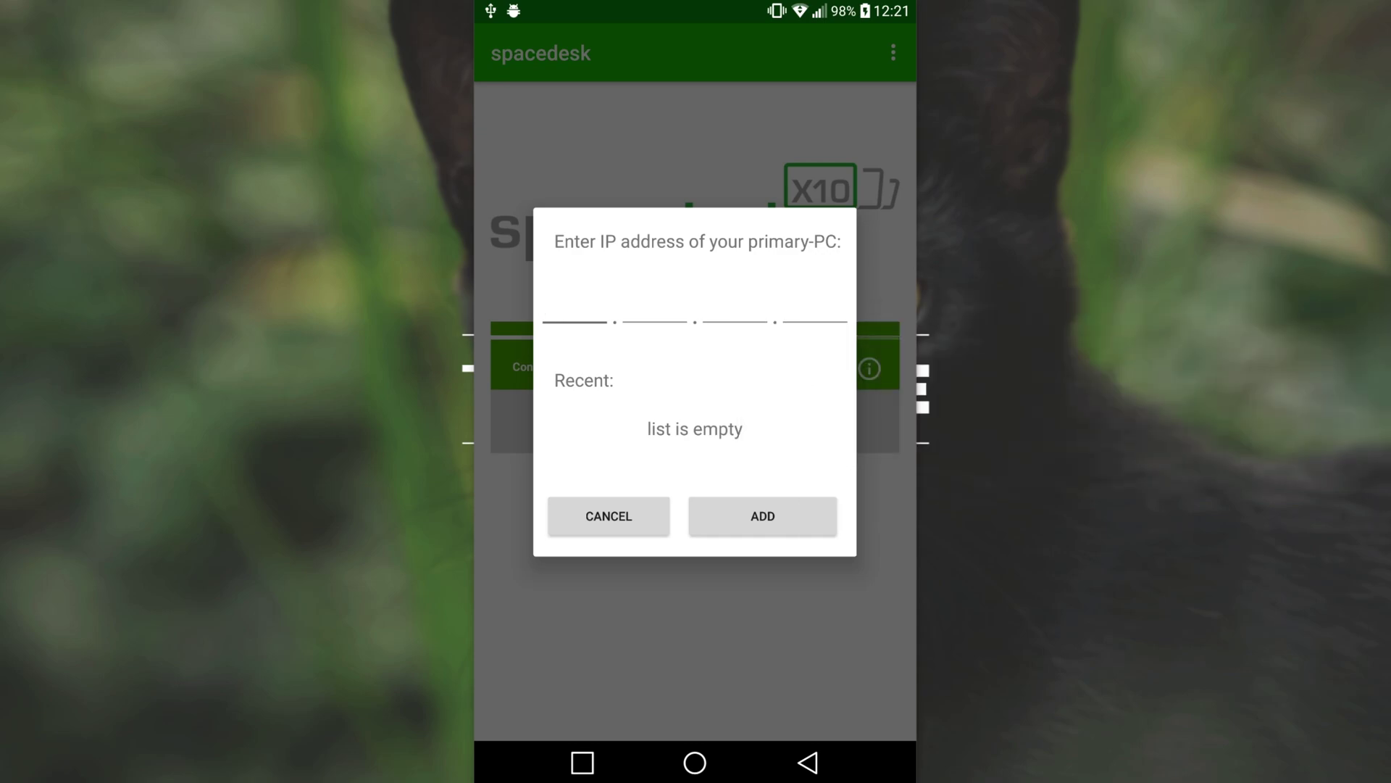
pyautogui.click(602, 303)
pyautogui.write('19')
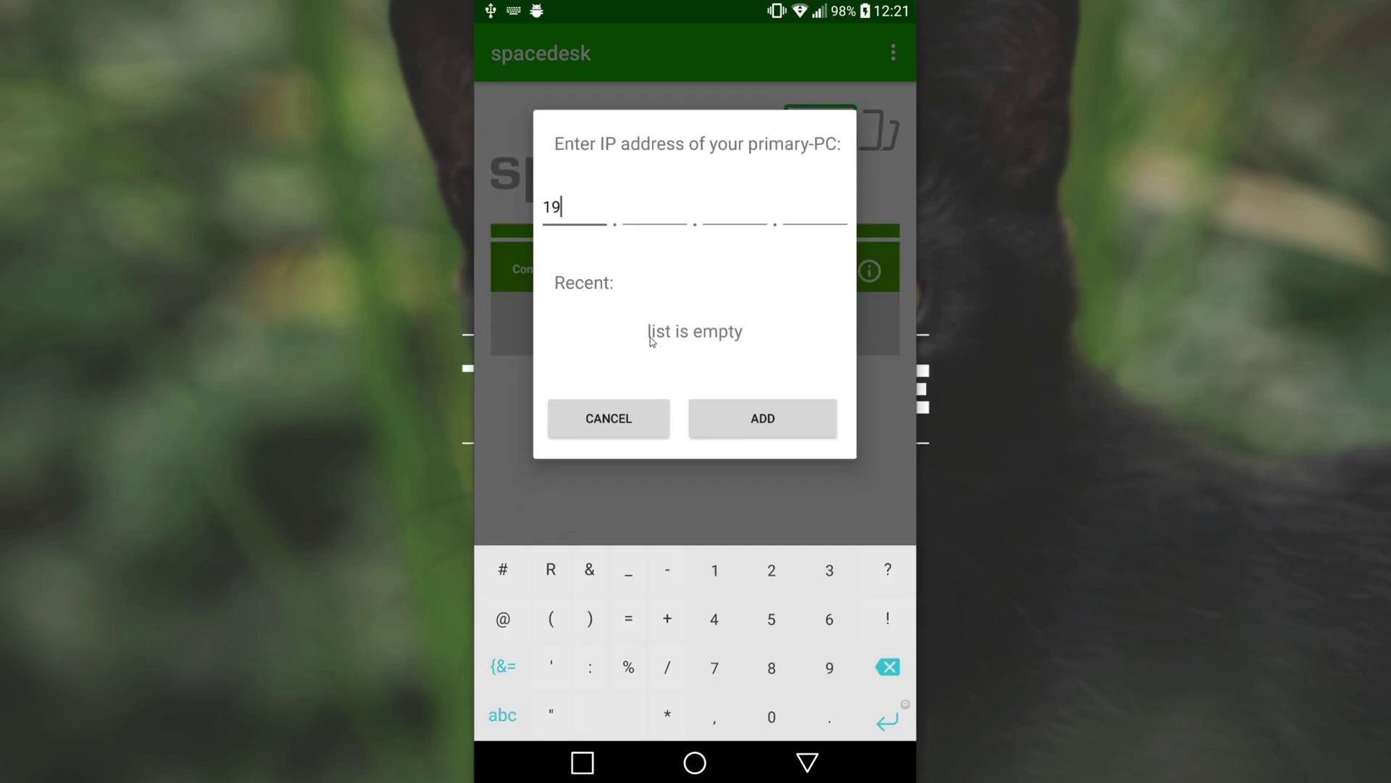
pyautogui.write('2.168.1.20')
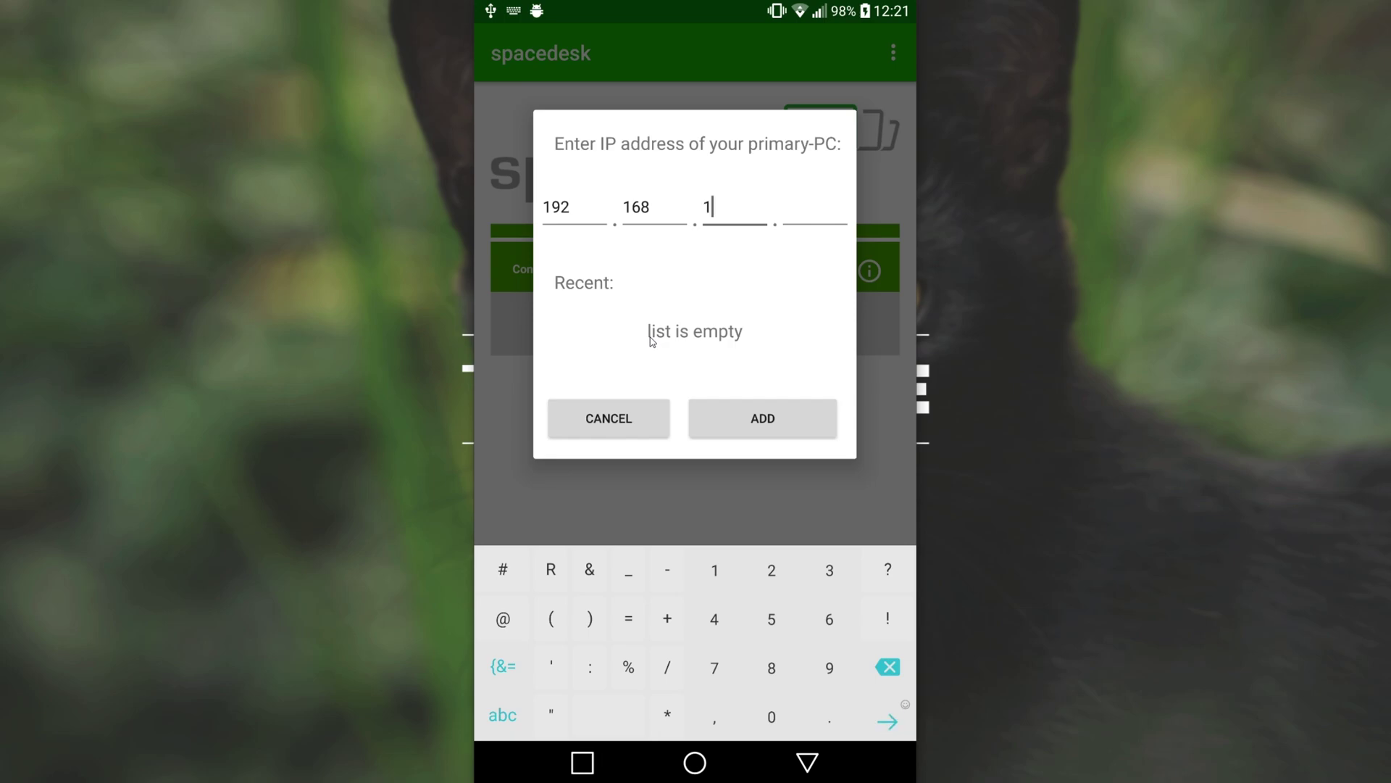
pyautogui.click(818, 432)
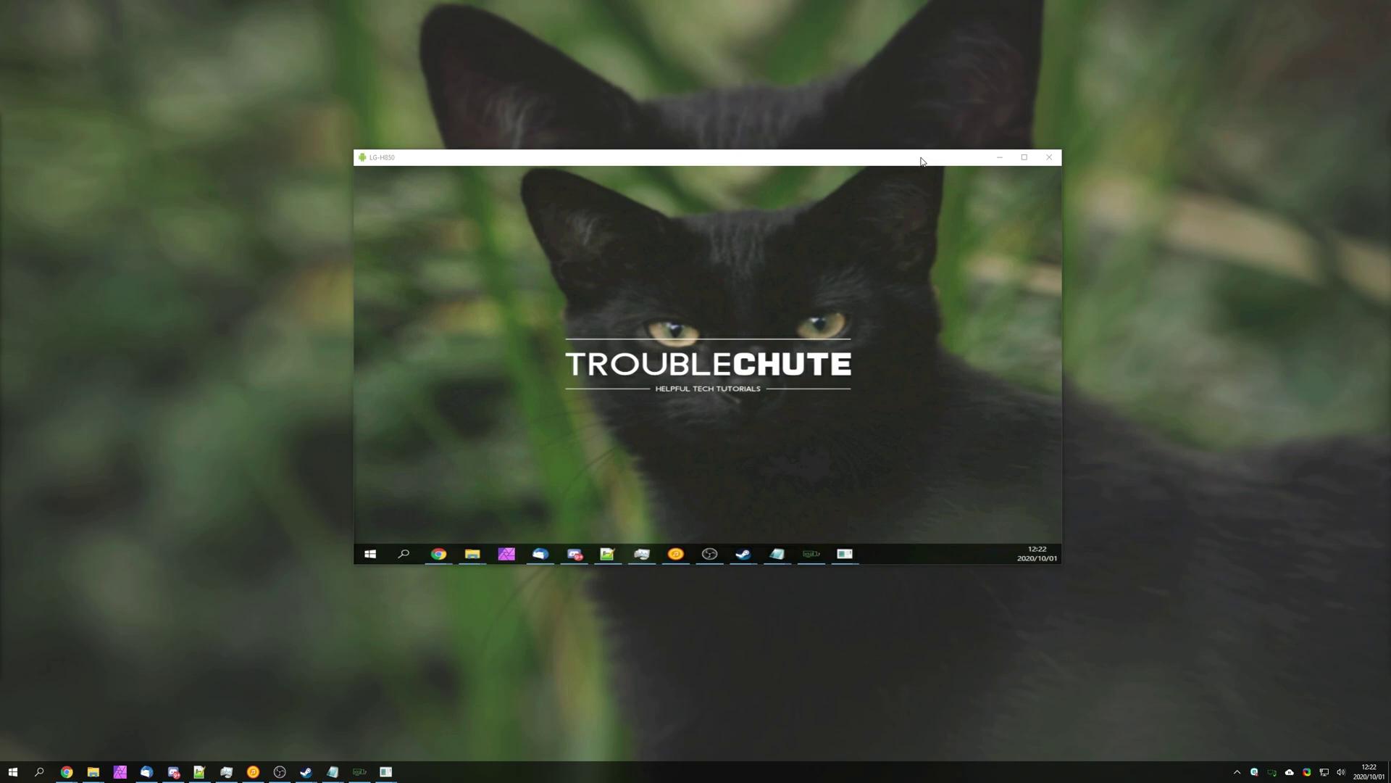
# - Move the LG-H850 mirror window toward the screen centre, then slightly up and left
pyautogui.moveTo(921, 159); pyautogui.dragTo(889, 216)
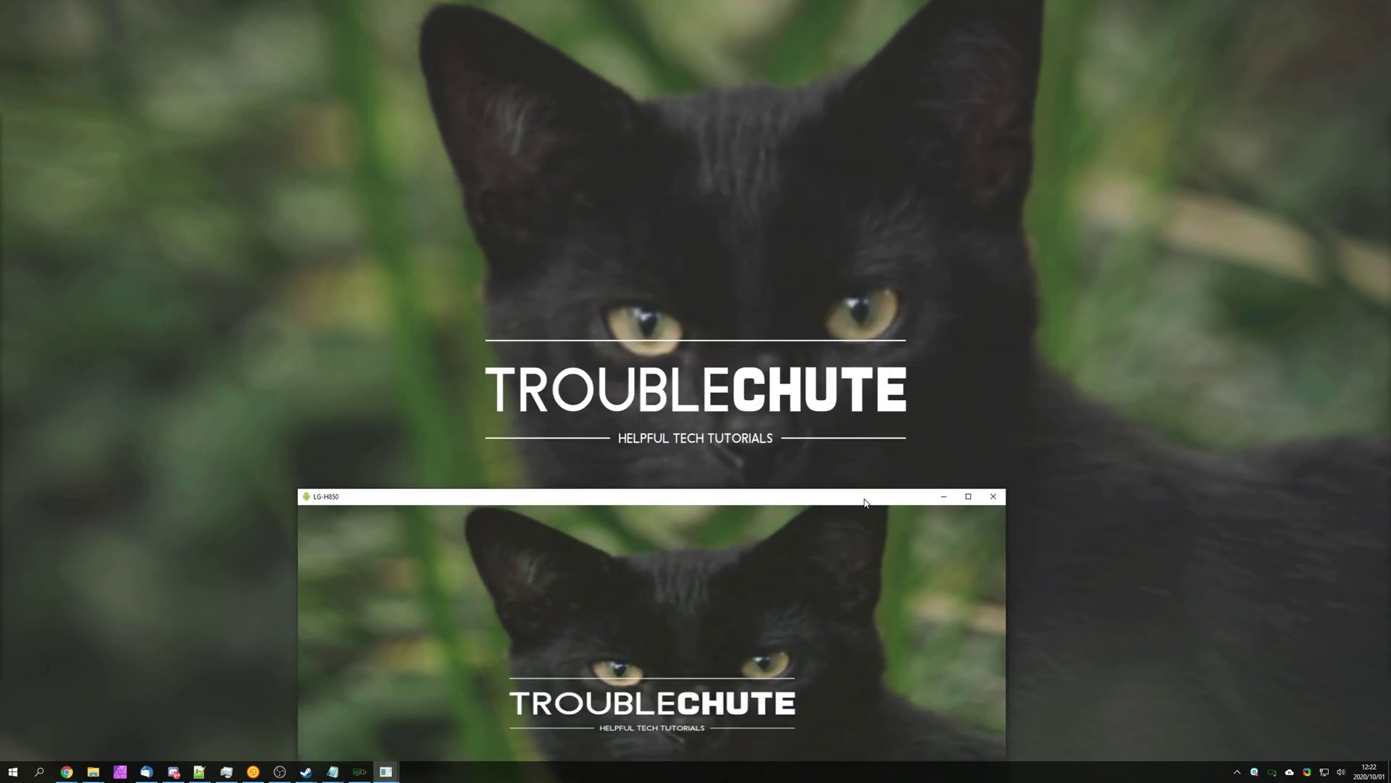
pyautogui.moveTo(865, 501); pyautogui.dragTo(919, 234)
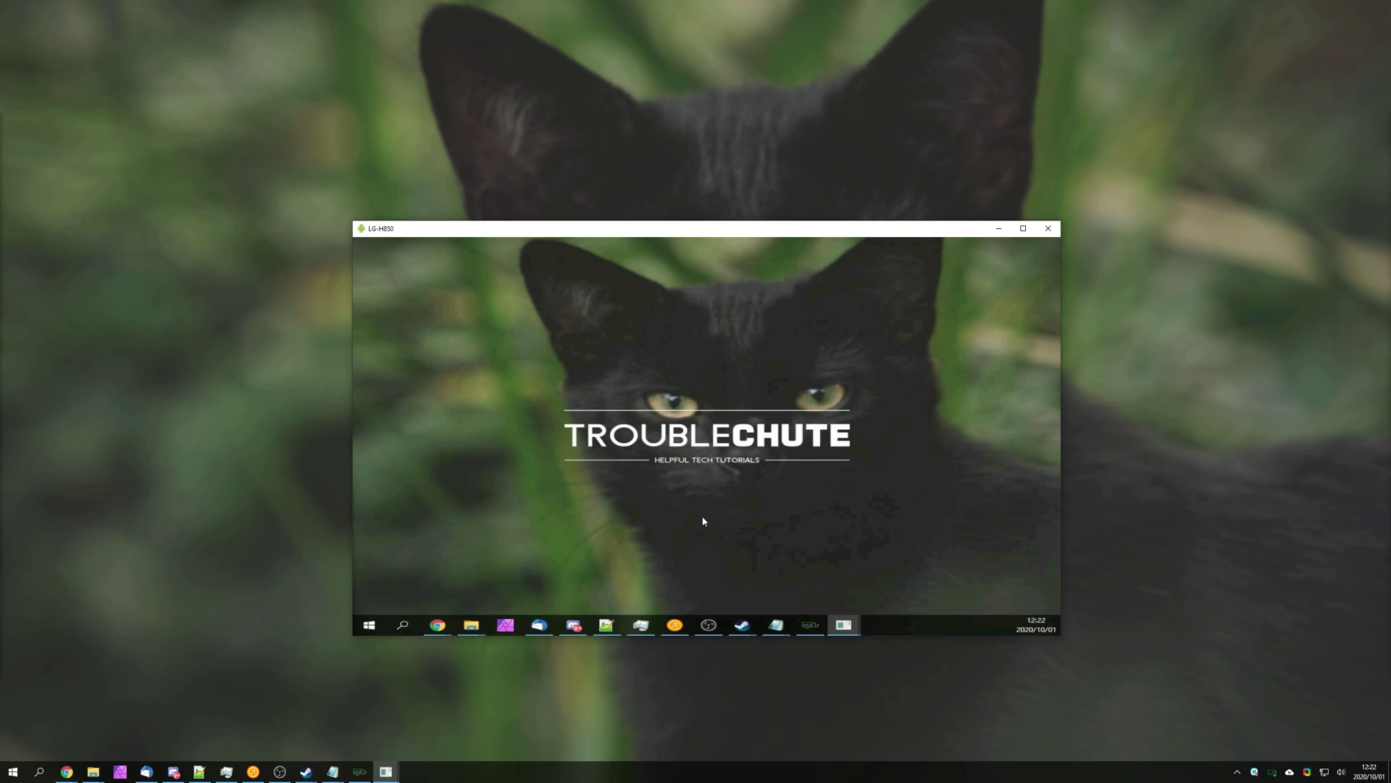
pyautogui.moveTo(700, 220); pyautogui.dragTo(687, 193)
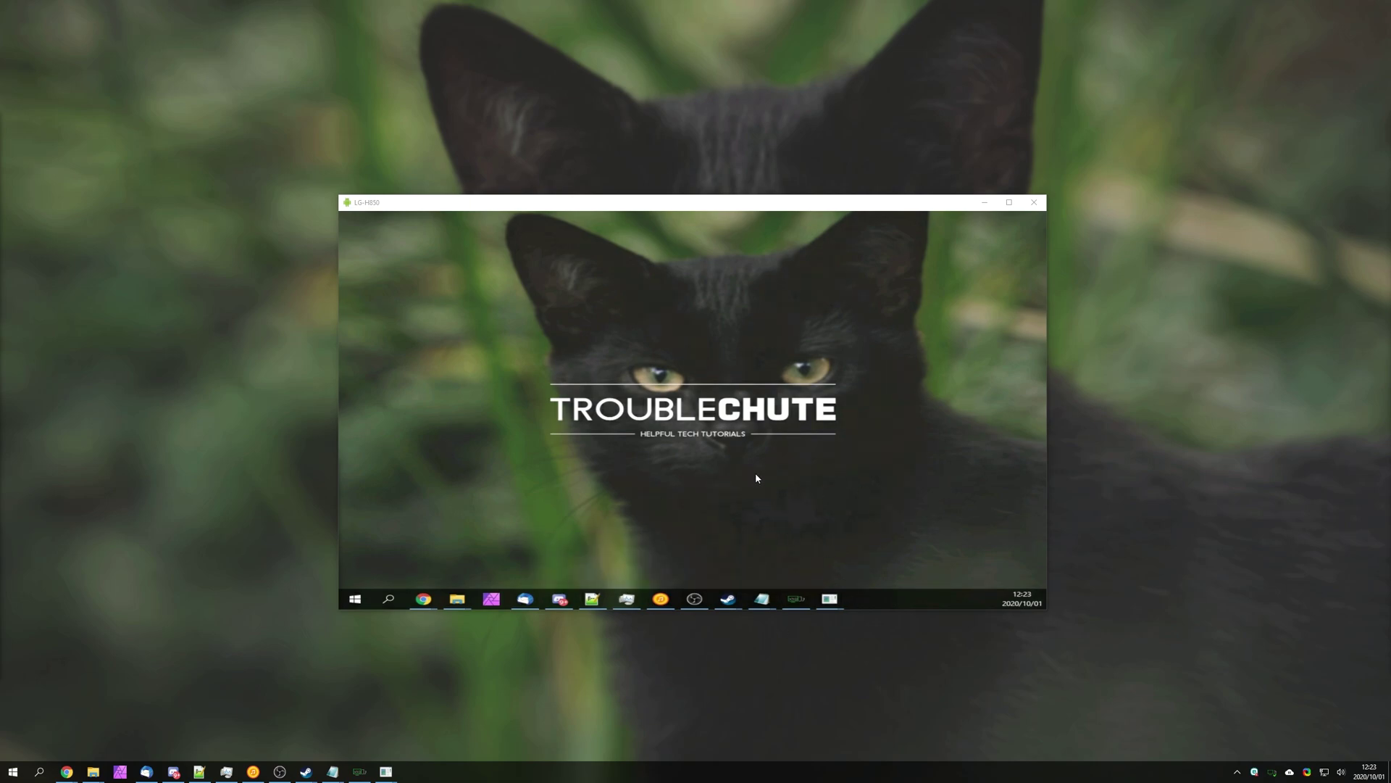
# - Search 'resolution' and reach the System display settings page, moving Settings to the right
pyautogui.press('super')
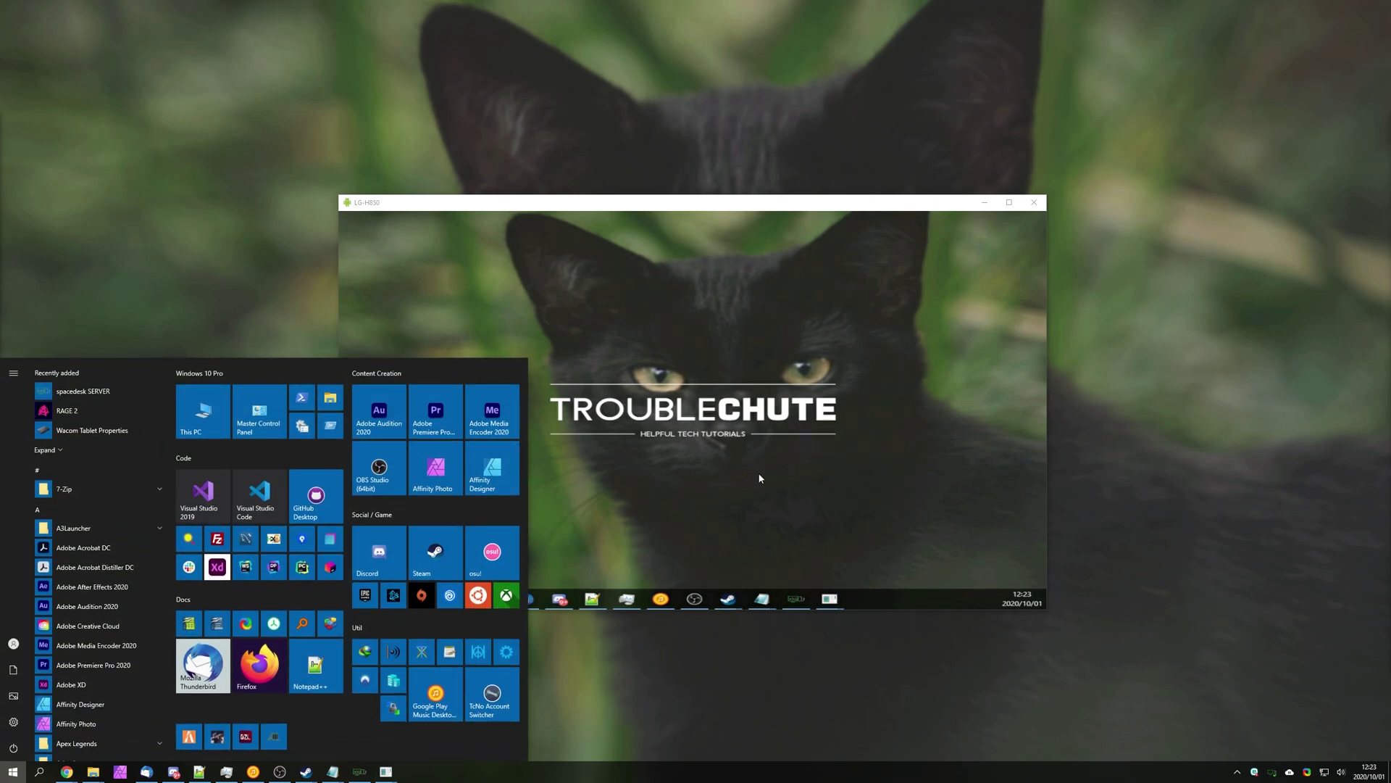
pyautogui.write('resolution')
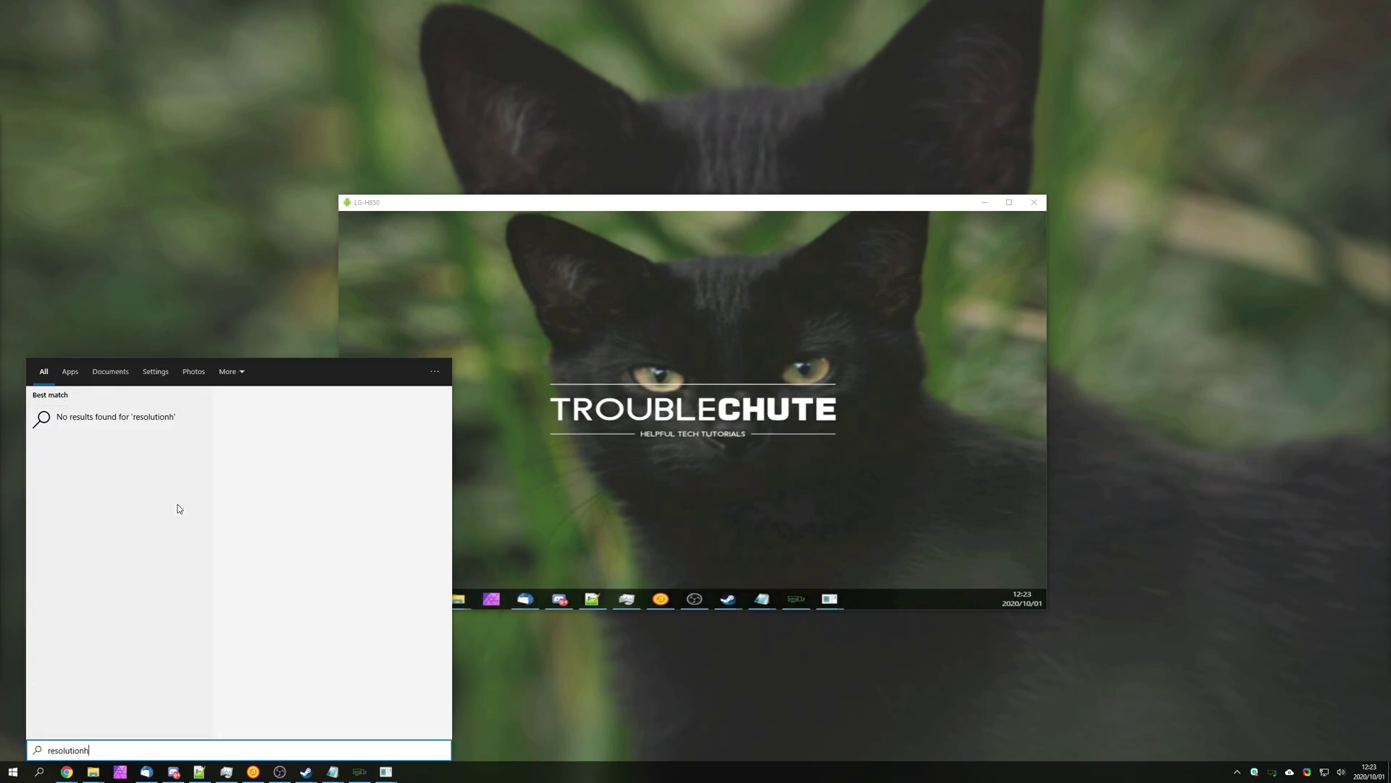
pyautogui.click(142, 437)
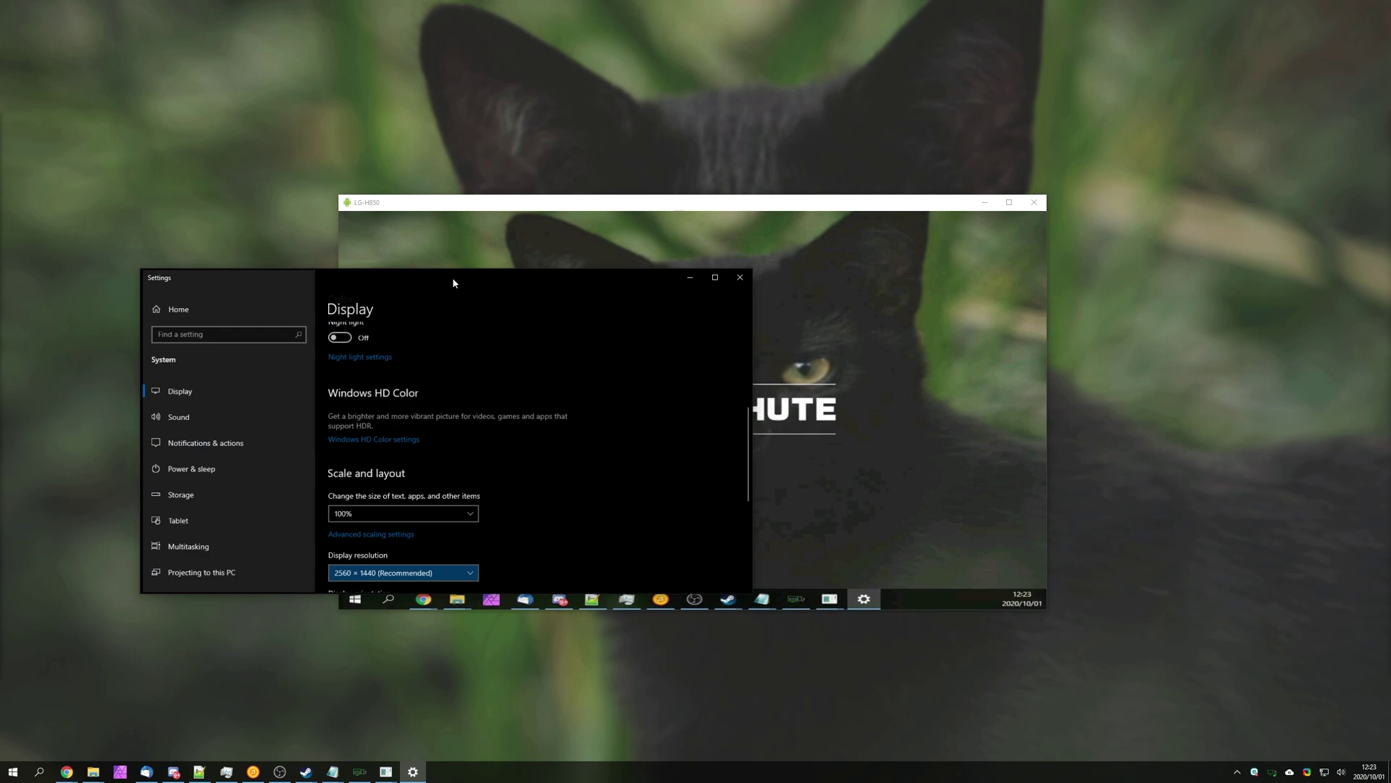
pyautogui.moveTo(453, 276); pyautogui.dragTo(706, 173)
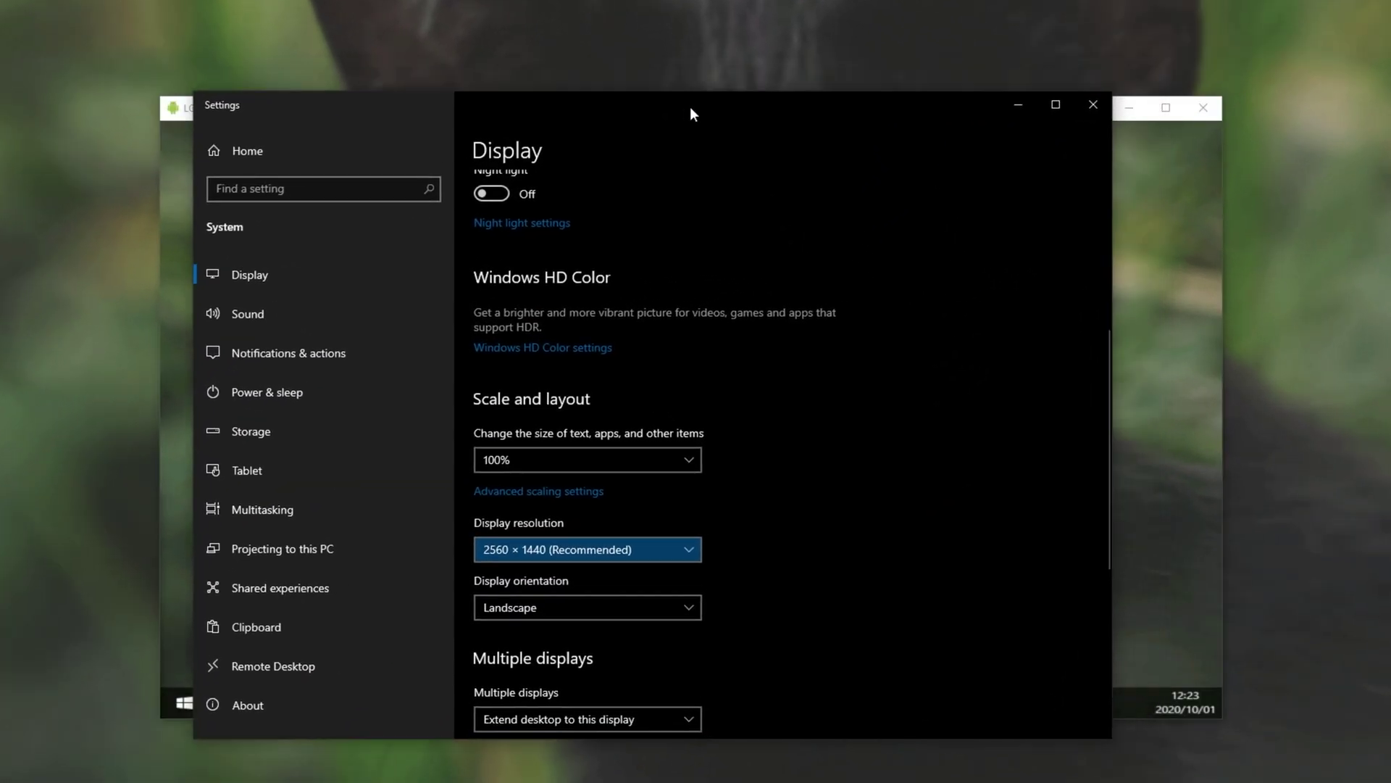
pyautogui.click(257, 126)
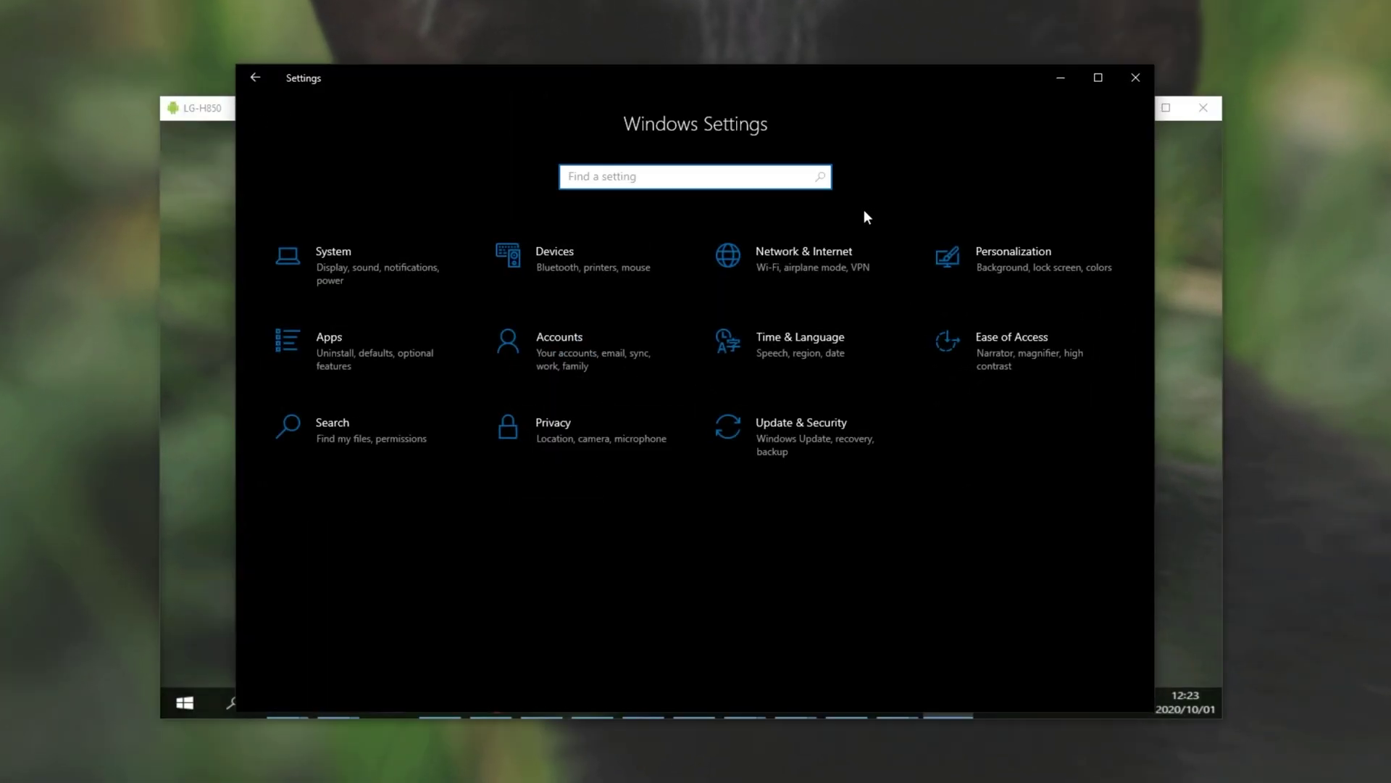
pyautogui.click(366, 256)
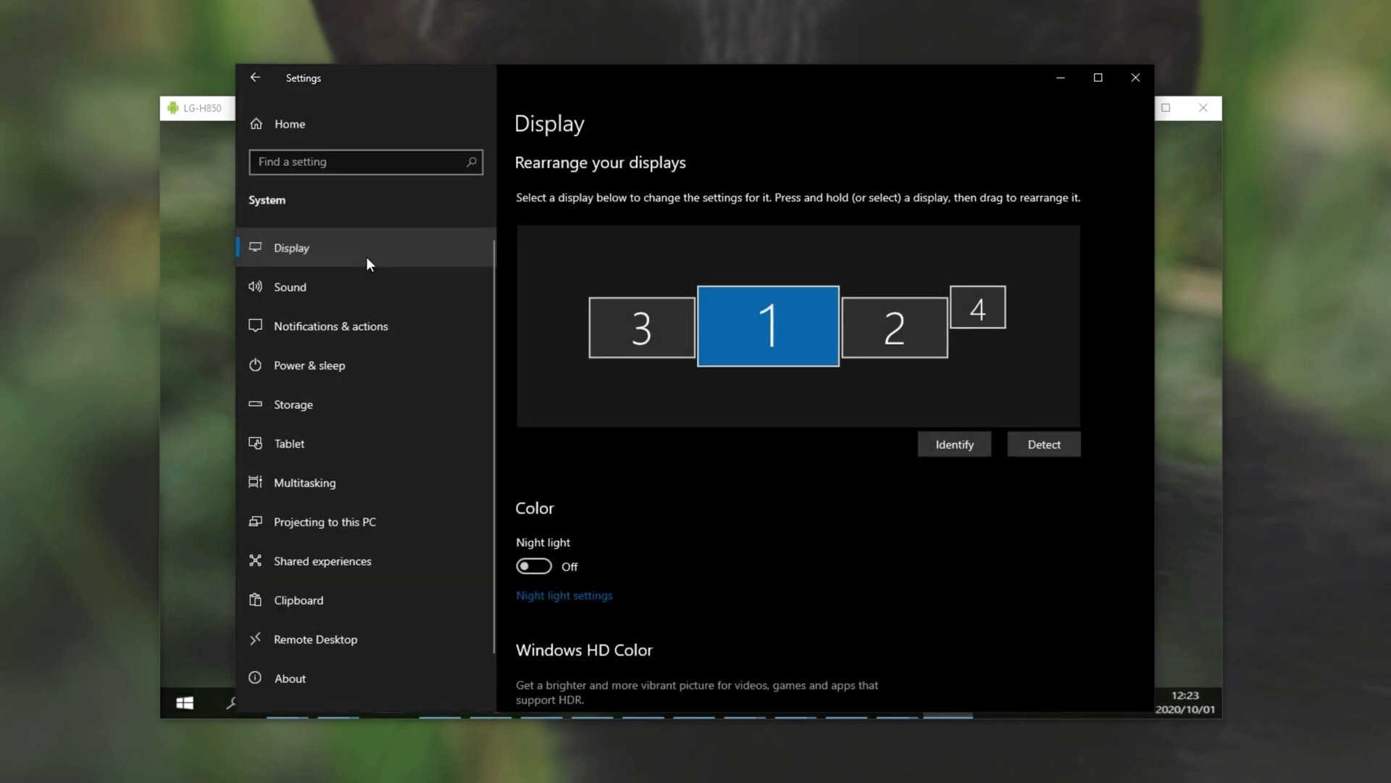
# - Select display 4 and place it slightly lower beside display 2
pyautogui.moveTo(958, 310)
pyautogui.mouseDown()
pyautogui.moveTo(971, 347)
pyautogui.moveTo(966, 332)
pyautogui.mouseUp()
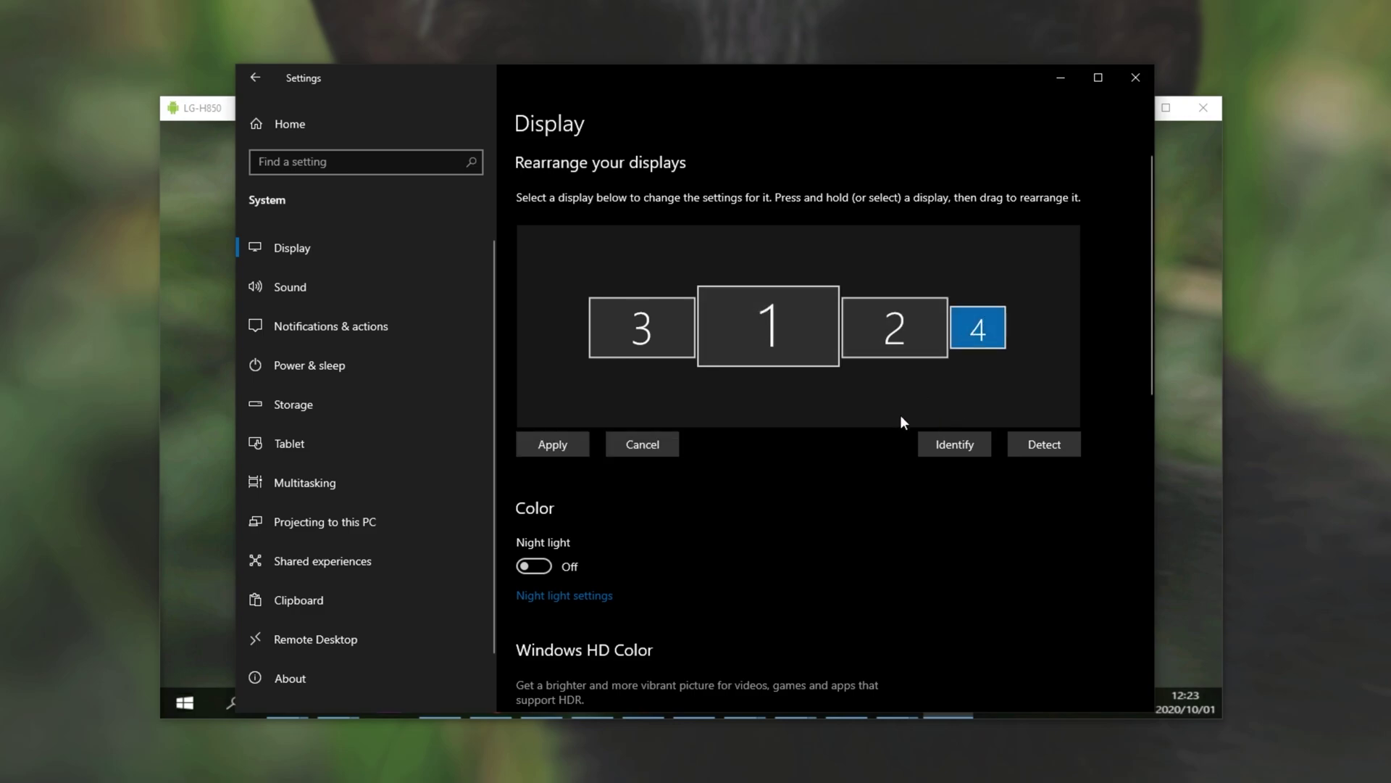
pyautogui.scroll(-5, 861, 490)
pyautogui.scroll(-3, 858, 490)
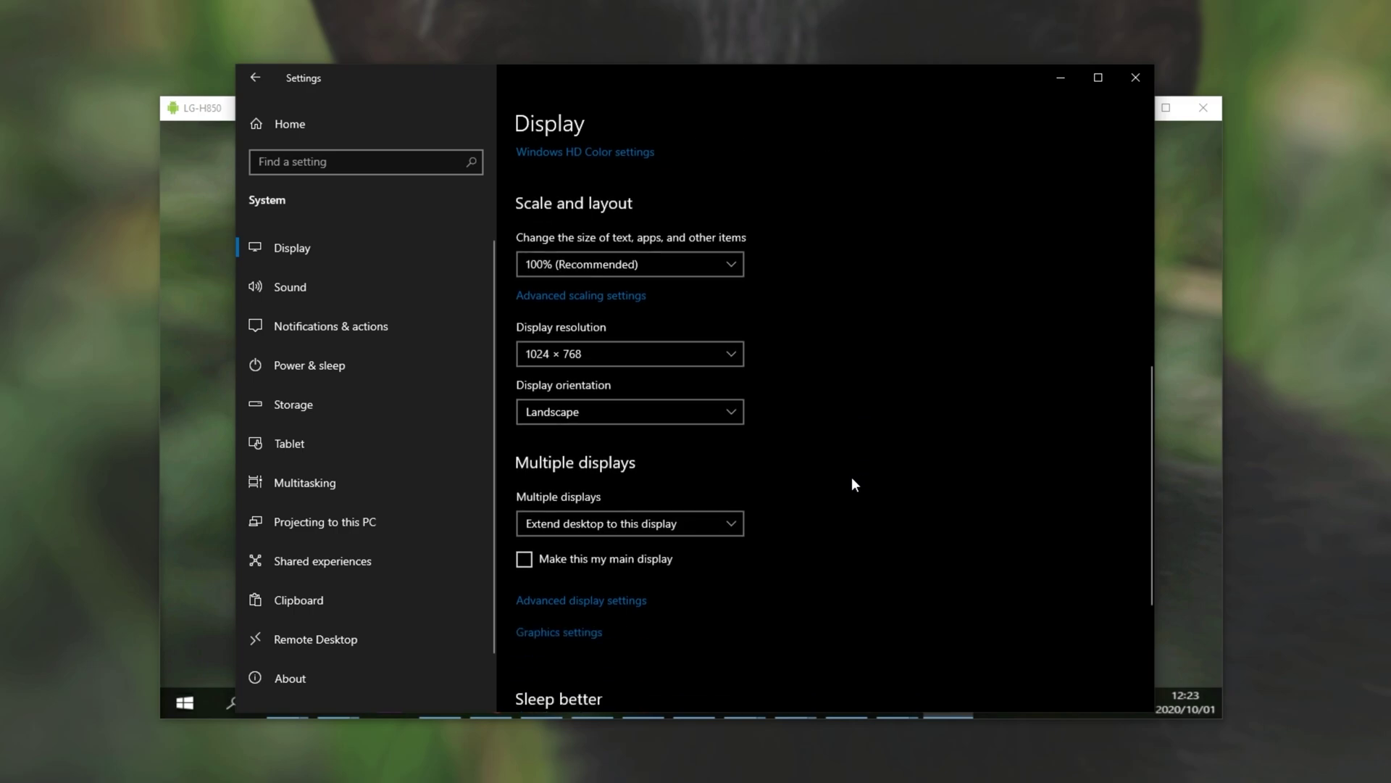
# - Set display 4 to 2560 × 1440 and test touch by sweeping selection boxes on it
pyautogui.click(659, 339)
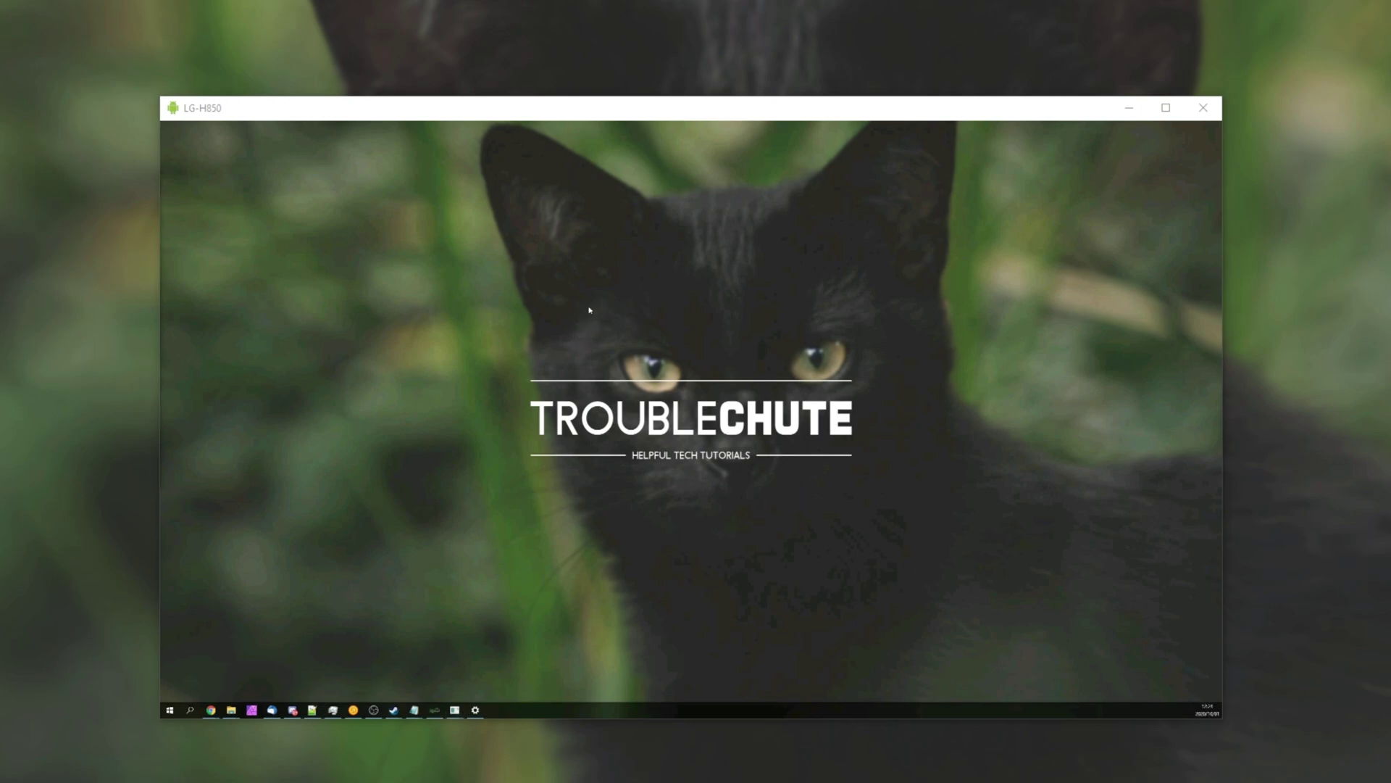
pyautogui.moveTo(552, 302); pyautogui.dragTo(804, 463)
pyautogui.moveTo(863, 507); pyautogui.dragTo(609, 332)
pyautogui.moveTo(522, 282); pyautogui.dragTo(611, 359)
pyautogui.moveTo(708, 475); pyautogui.dragTo(939, 526)
pyautogui.moveTo(1056, 458); pyautogui.dragTo(980, 484)
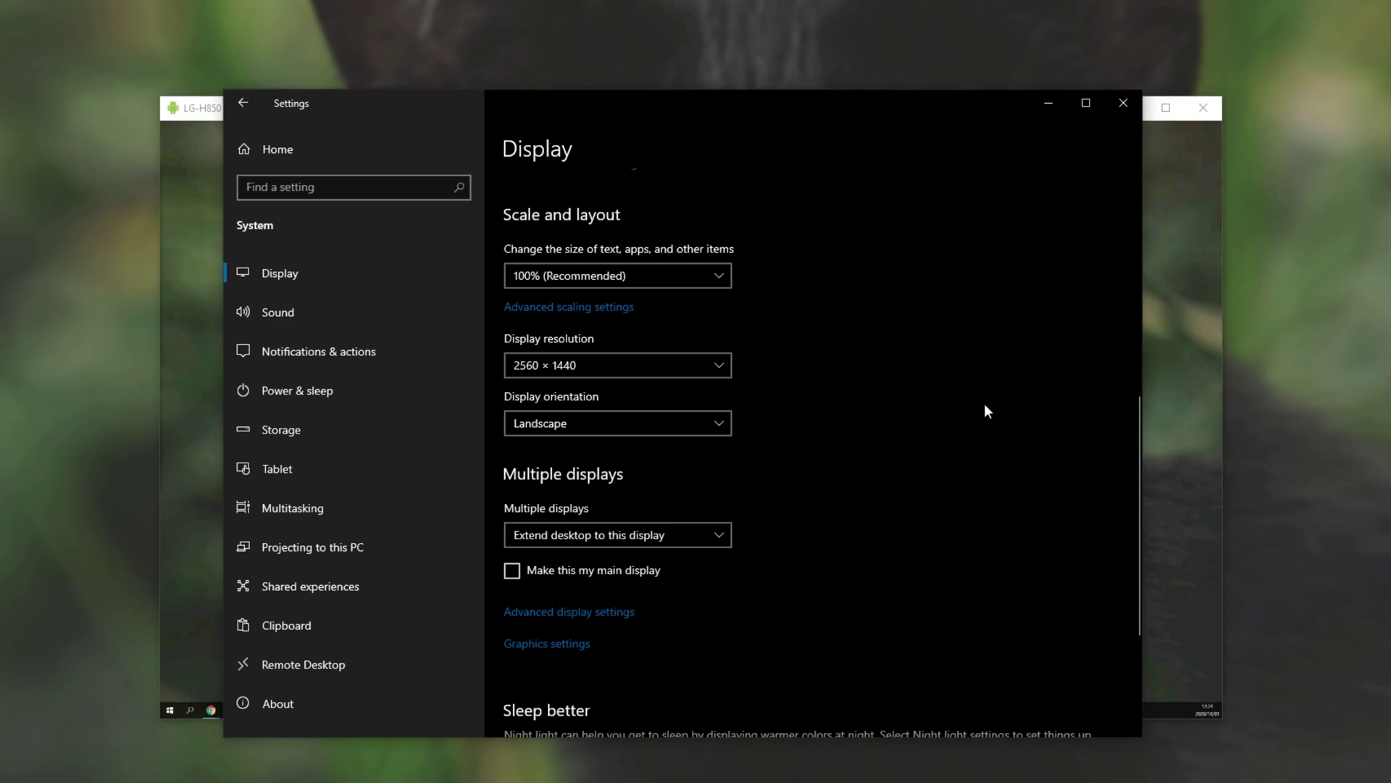
pyautogui.scroll(-3, 985, 401)
pyautogui.click(645, 340)
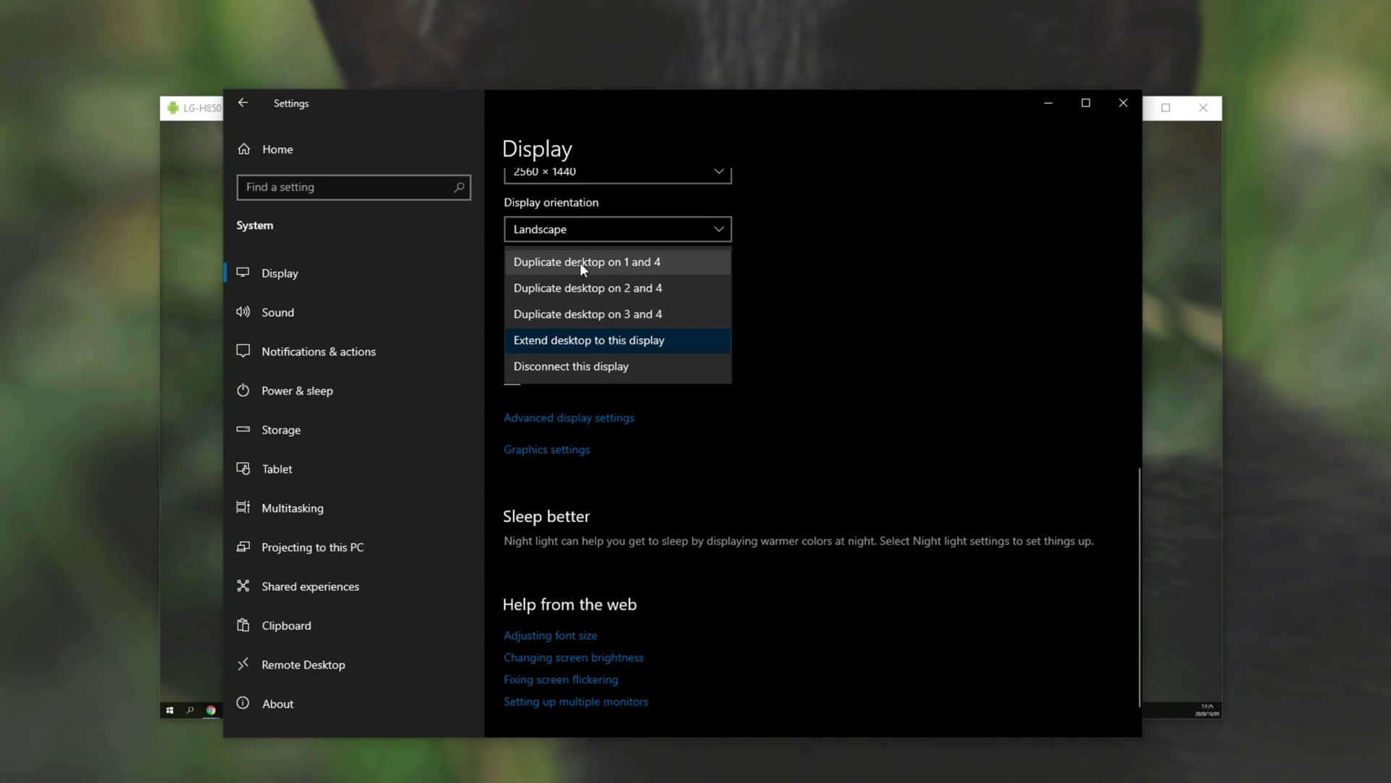
# - Choose 'Duplicate desktop on 1 and 4' in the Multiple displays options
pyautogui.click(902, 351)
pyautogui.scroll(10, 903, 350)
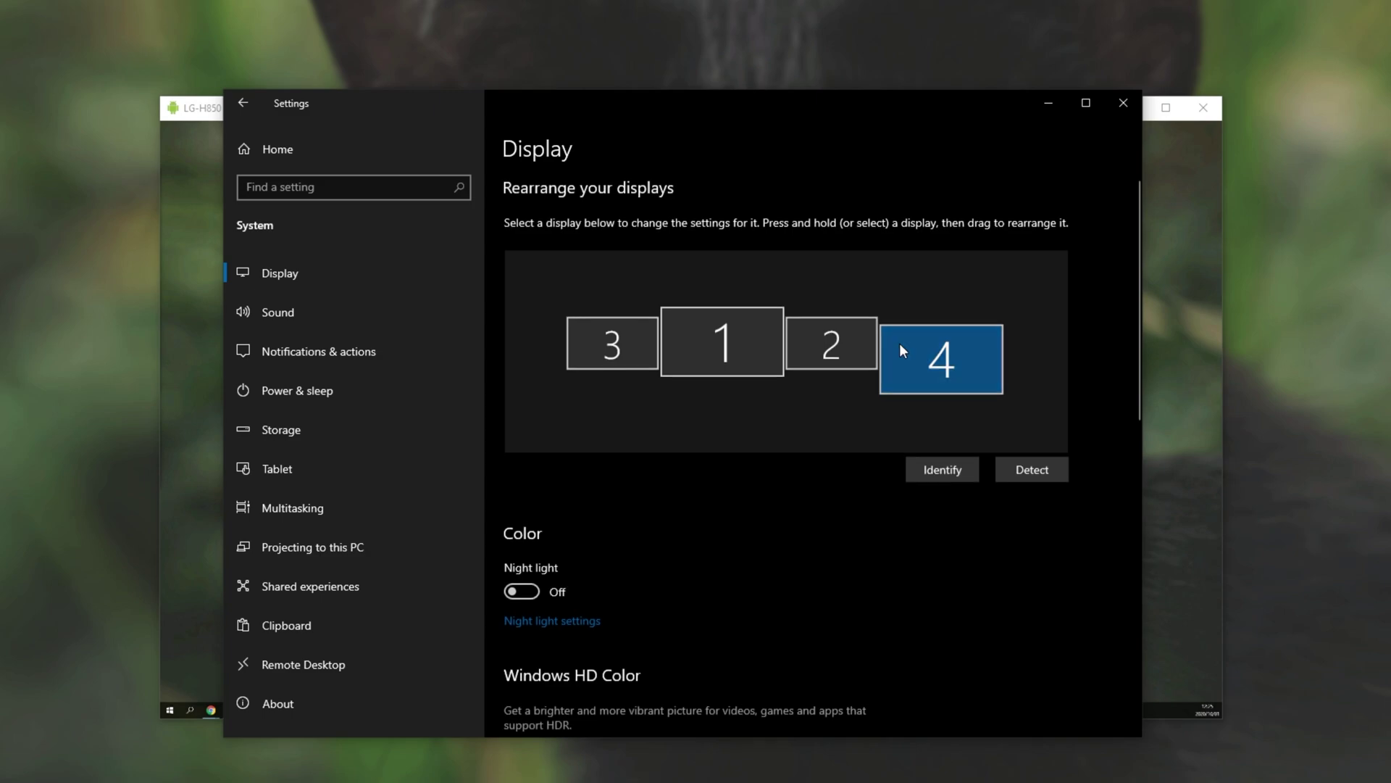
pyautogui.scroll(-8, 707, 362)
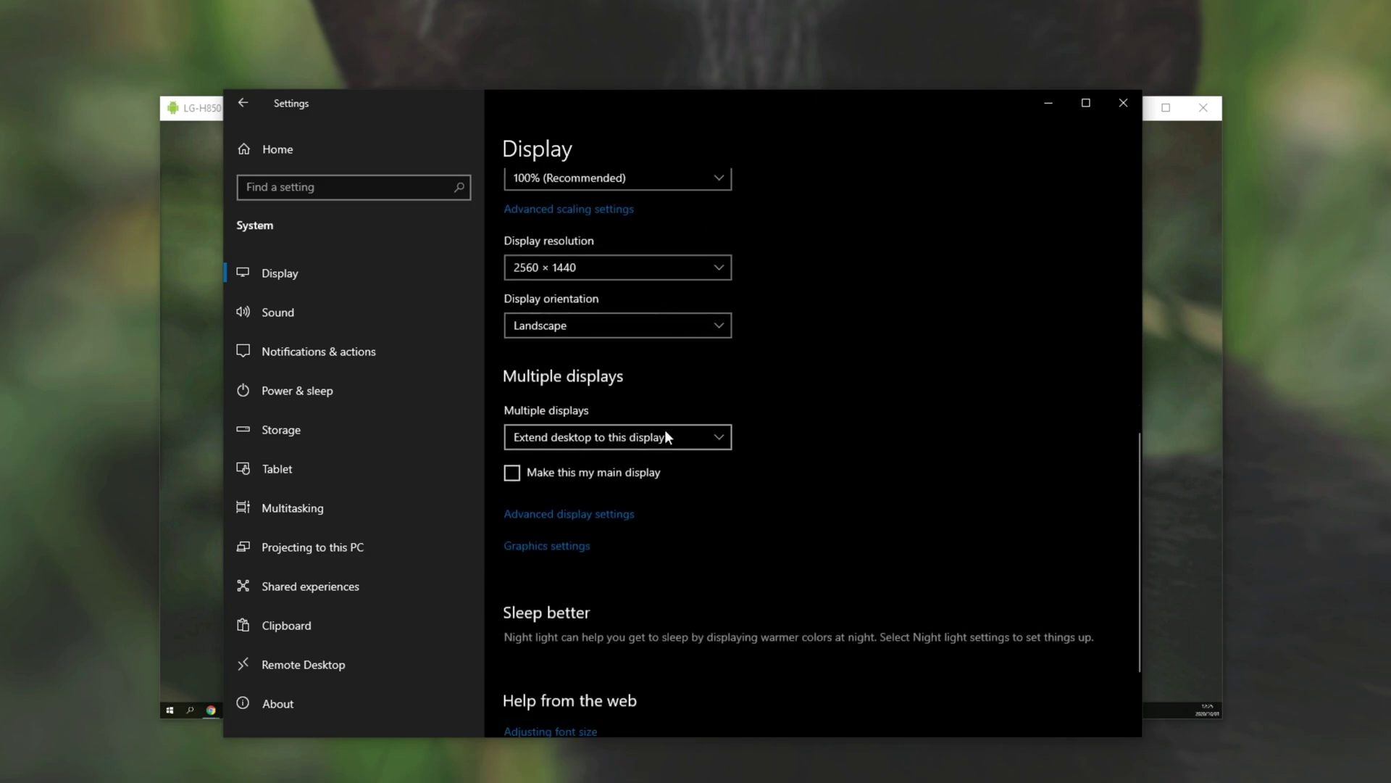
pyautogui.click(665, 435)
pyautogui.click(632, 358)
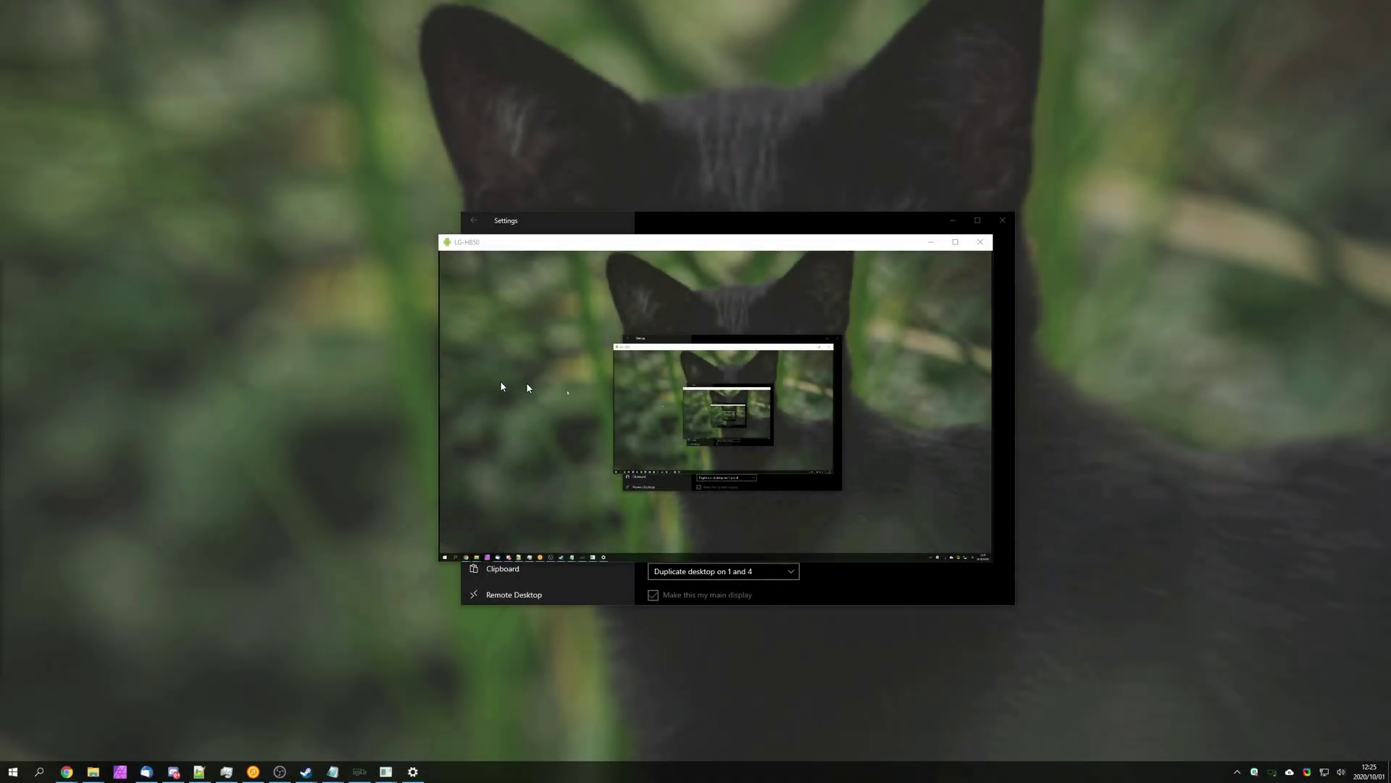
# - Move the LG-H850 mirror window left and settle the Settings window near its spot
pyautogui.moveTo(736, 241)
pyautogui.mouseDown()
pyautogui.moveTo(717, 245)
pyautogui.moveTo(731, 236)
pyautogui.mouseUp()
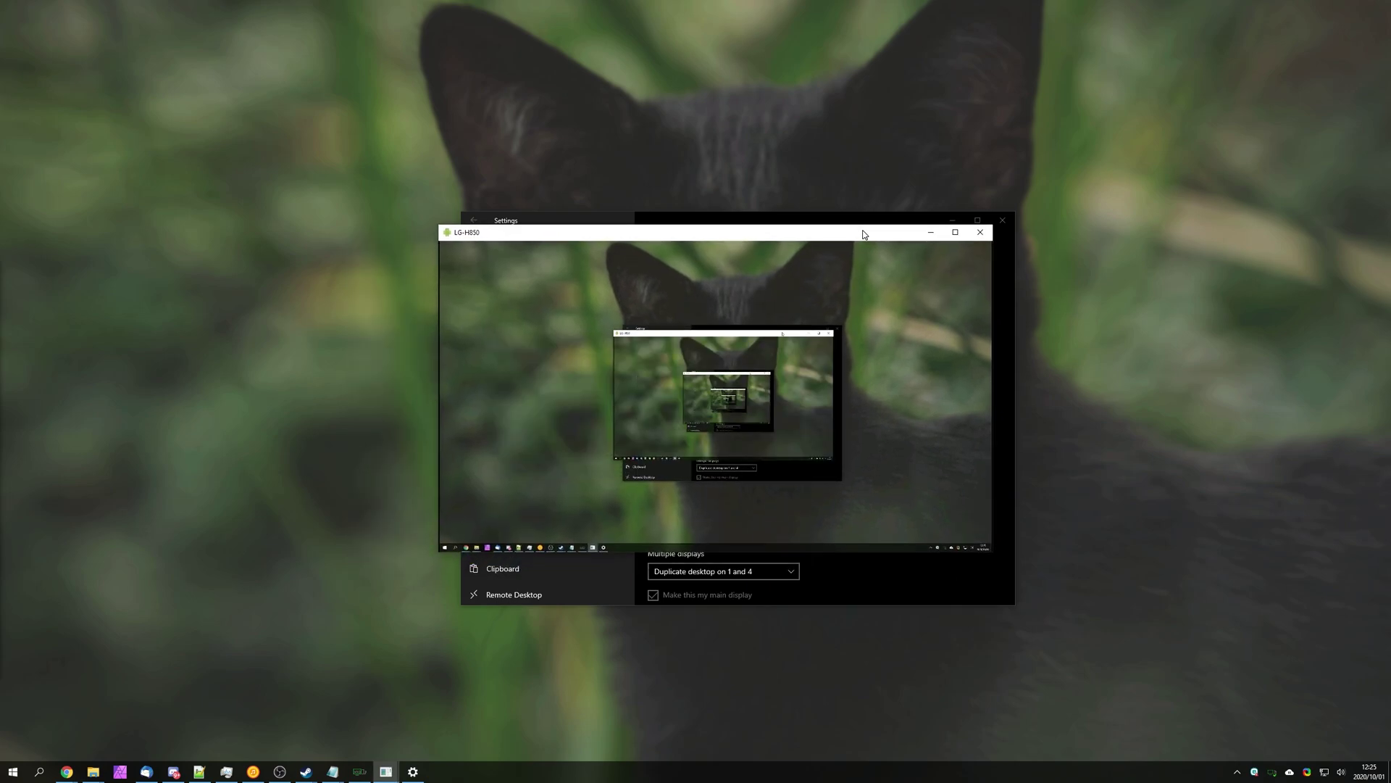
pyautogui.moveTo(858, 236); pyautogui.dragTo(545, 256)
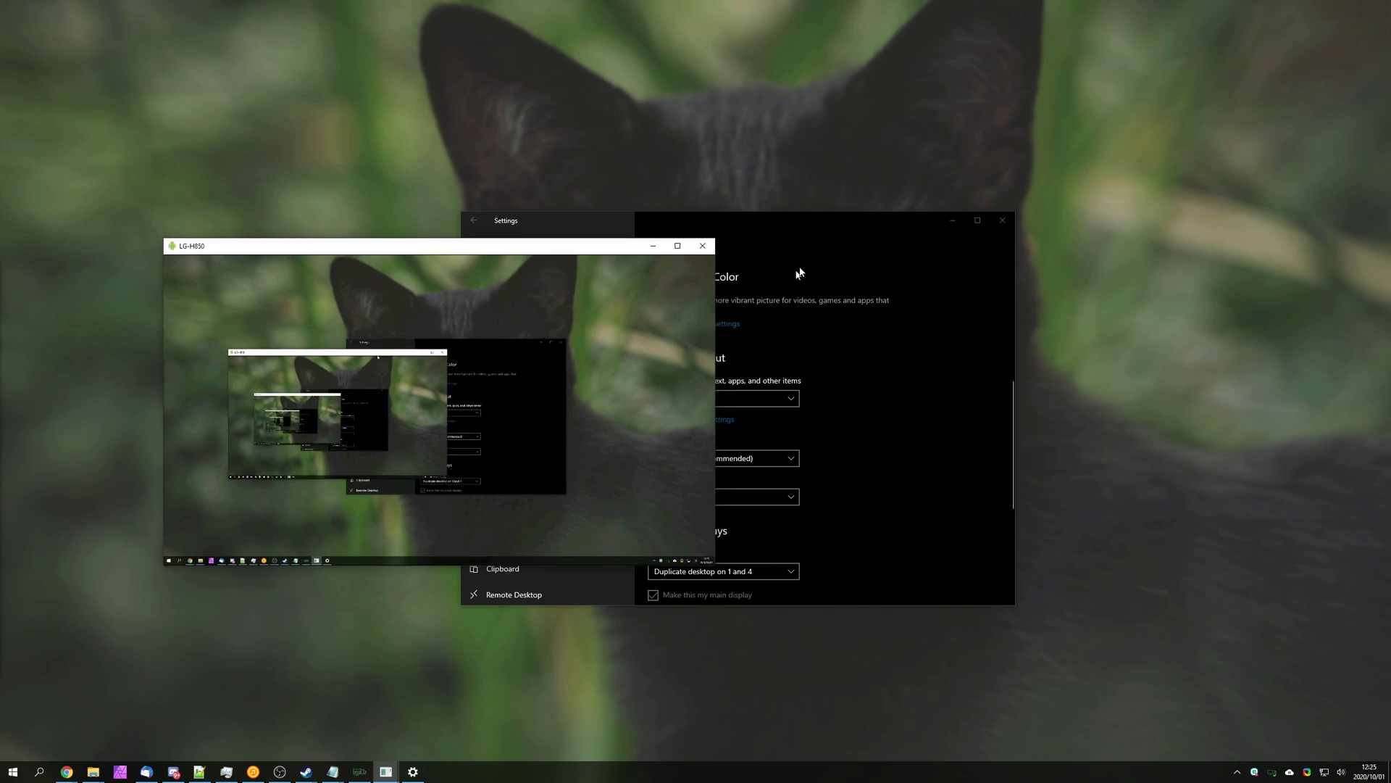
pyautogui.click(792, 222)
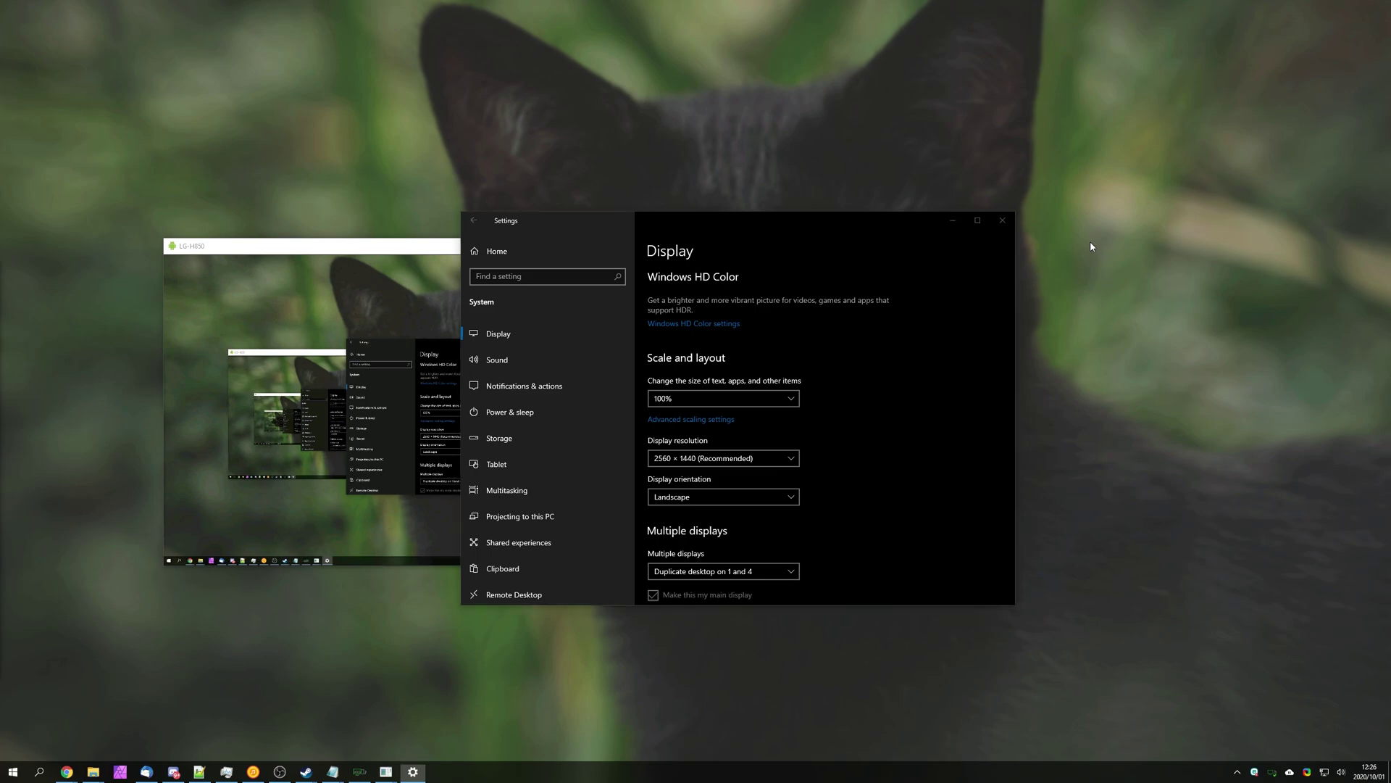
pyautogui.moveTo(1202, 377); pyautogui.dragTo(1079, 315)
pyautogui.moveTo(881, 222); pyautogui.dragTo(847, 210)
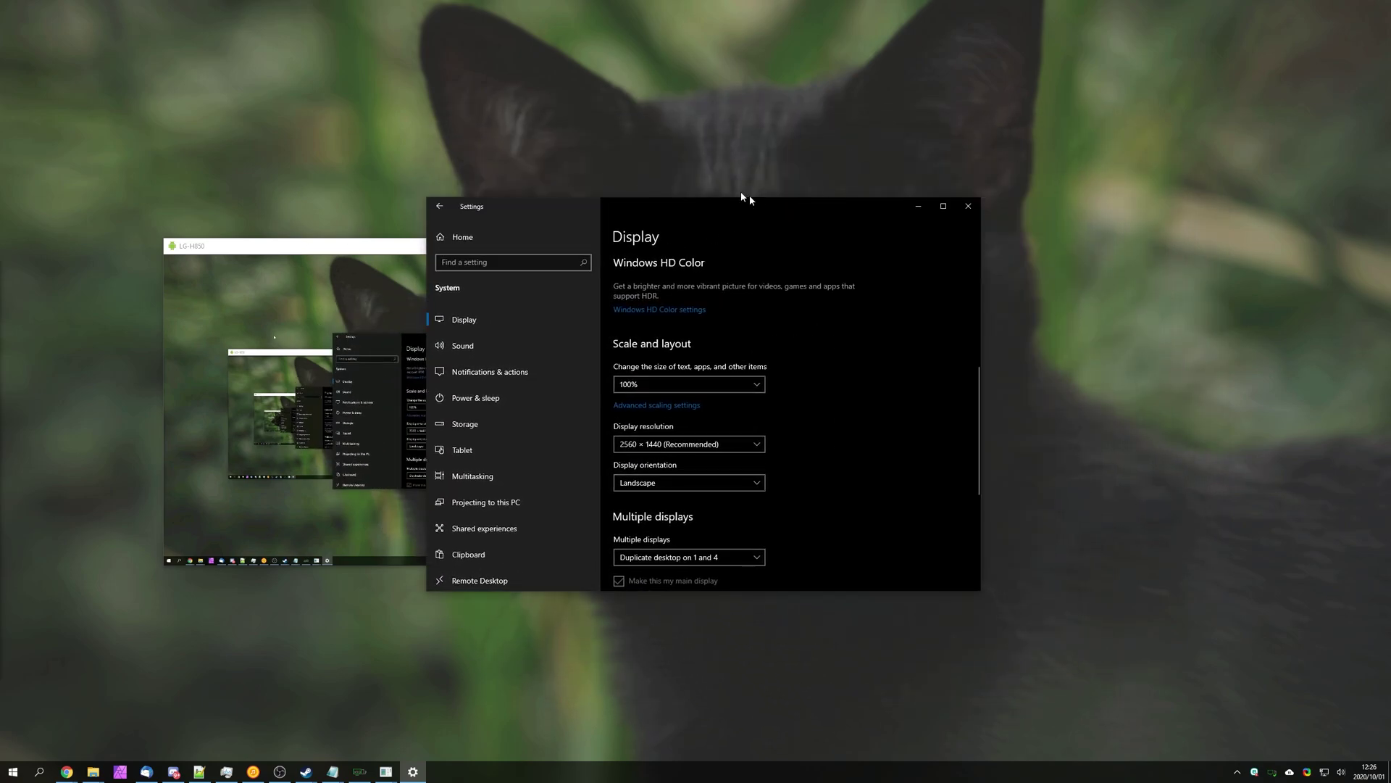
pyautogui.moveTo(730, 213)
pyautogui.mouseDown()
pyautogui.moveTo(855, 145)
pyautogui.moveTo(729, 214)
pyautogui.mouseUp()
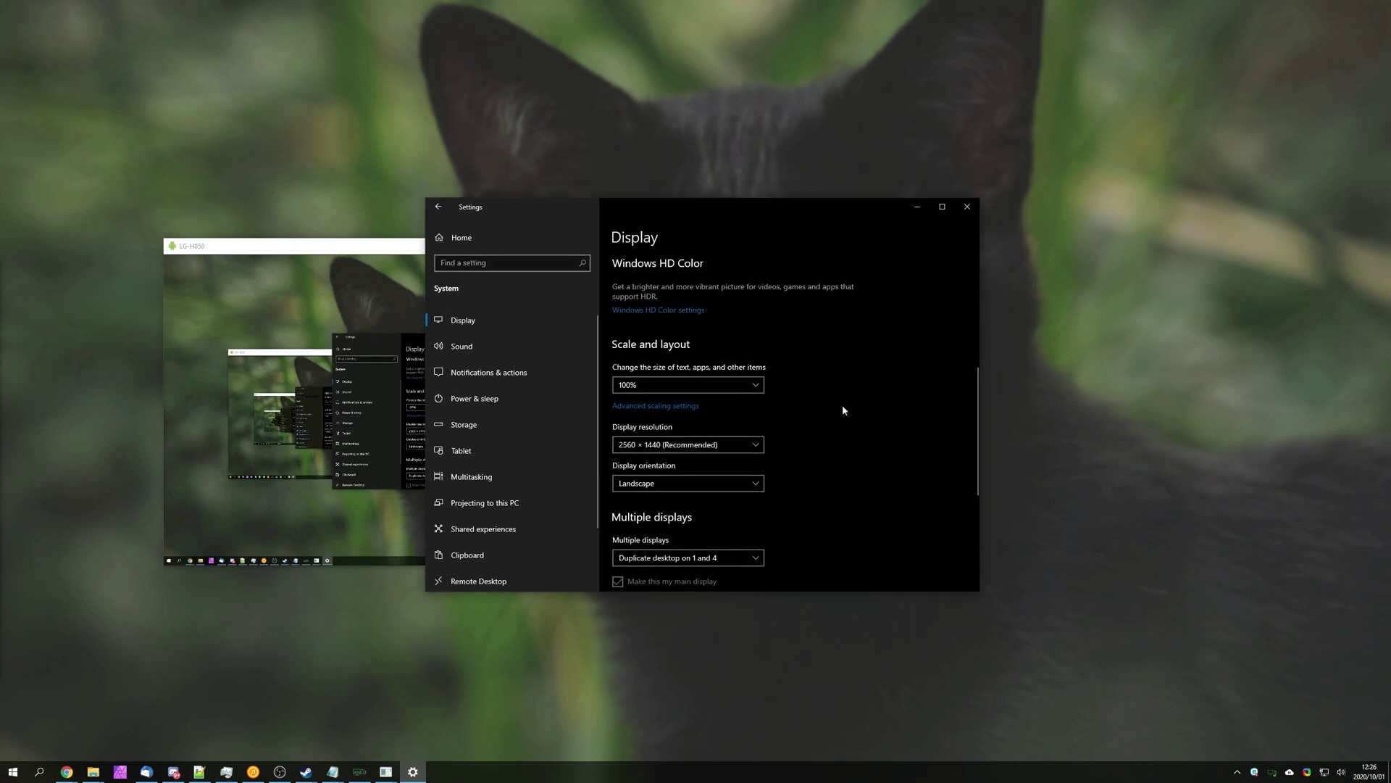
# - Switch displays 1 and 4 back to extended desktop and nudge the LG-H850 mirror window
pyautogui.scroll(-1, 842, 409)
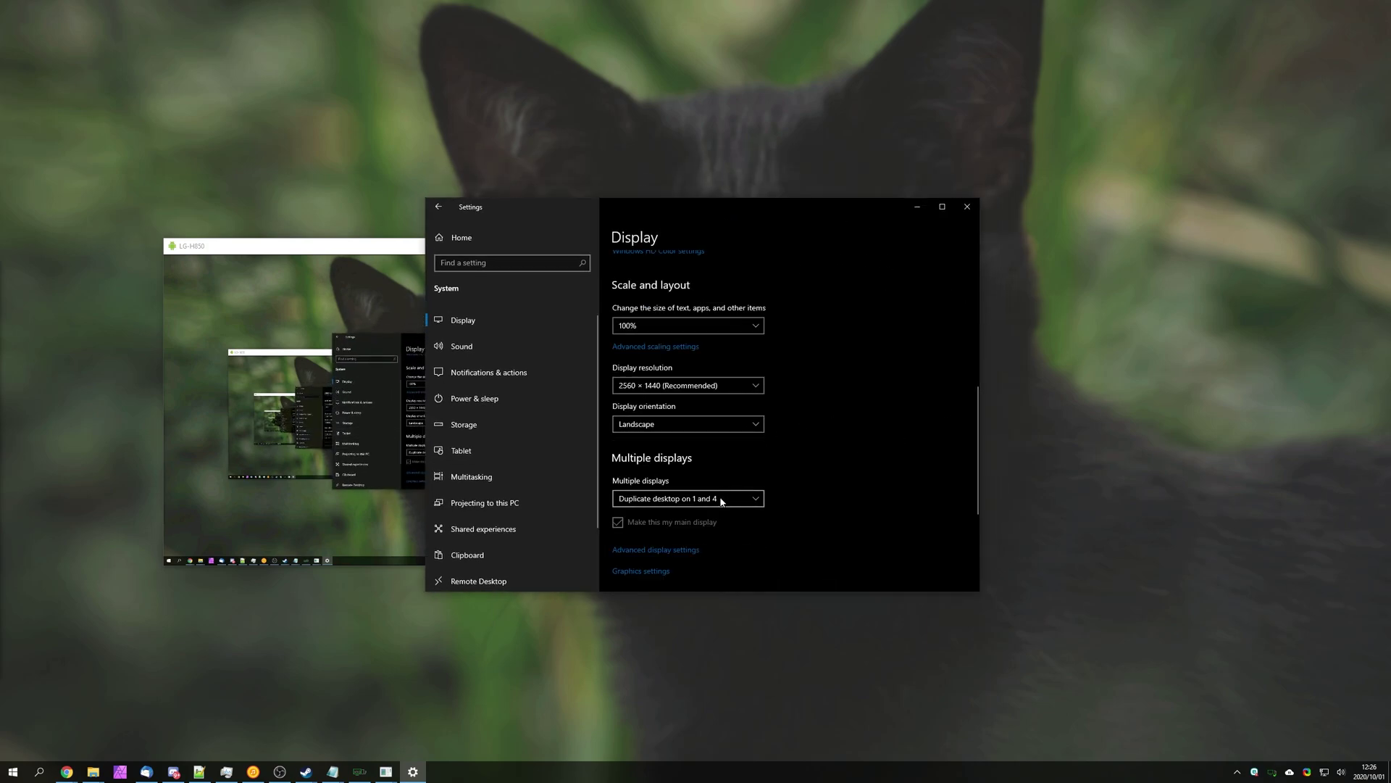
pyautogui.click(721, 500)
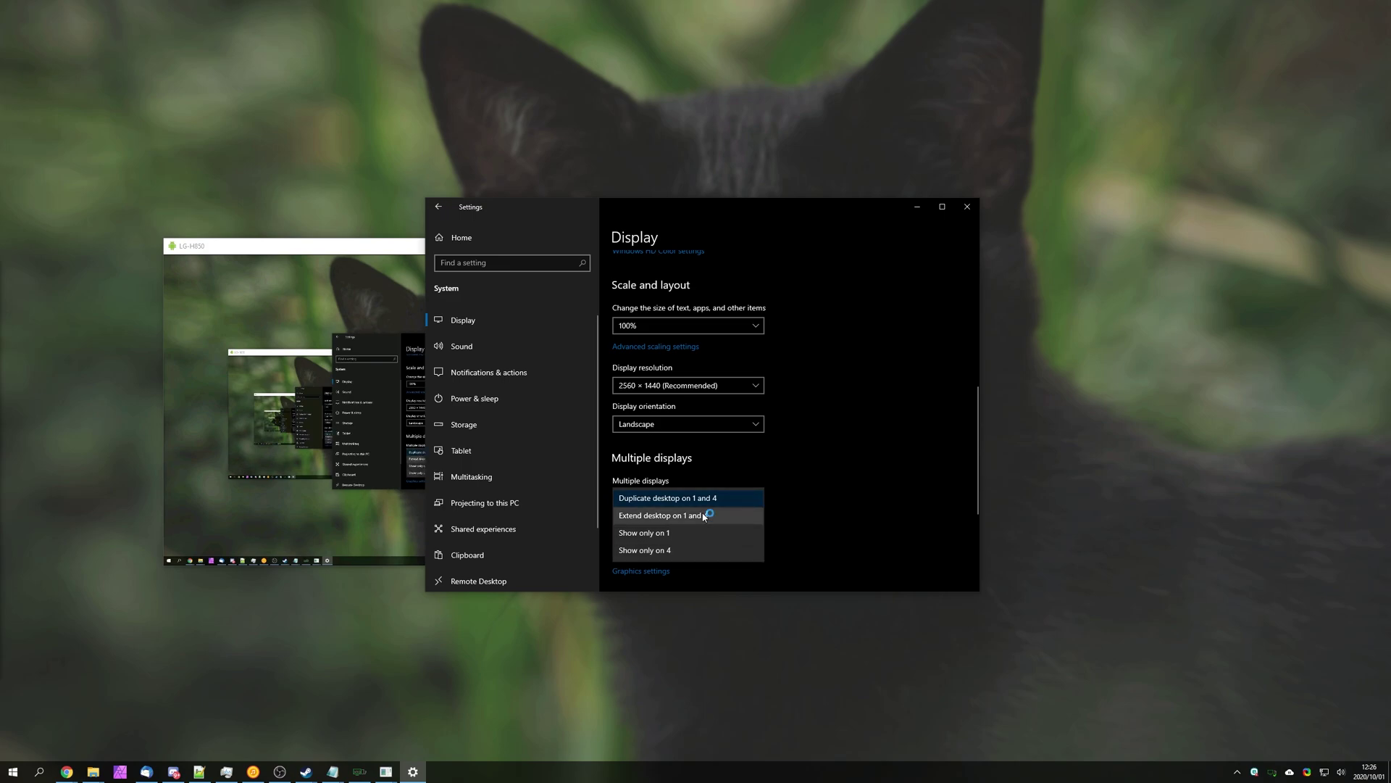
pyautogui.click(703, 515)
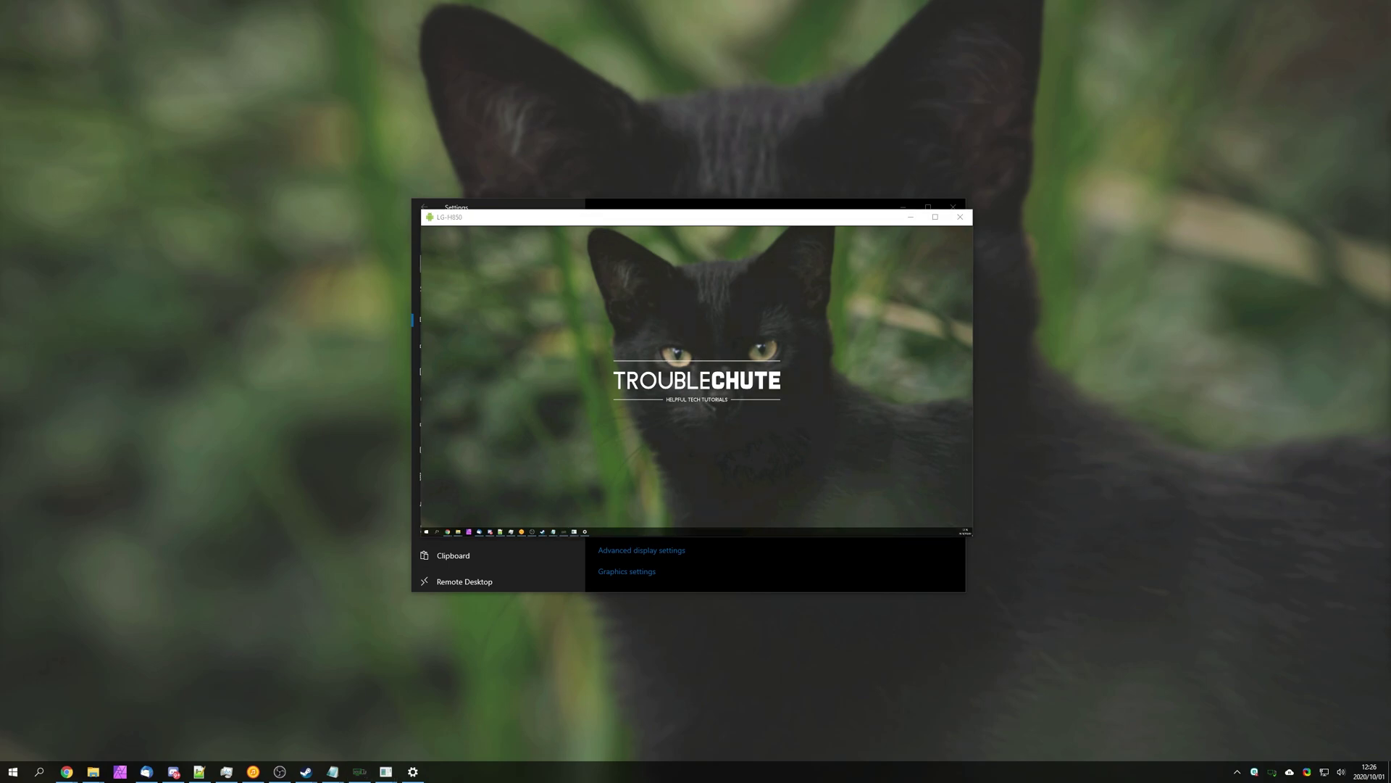
pyautogui.moveTo(847, 224); pyautogui.dragTo(833, 231)
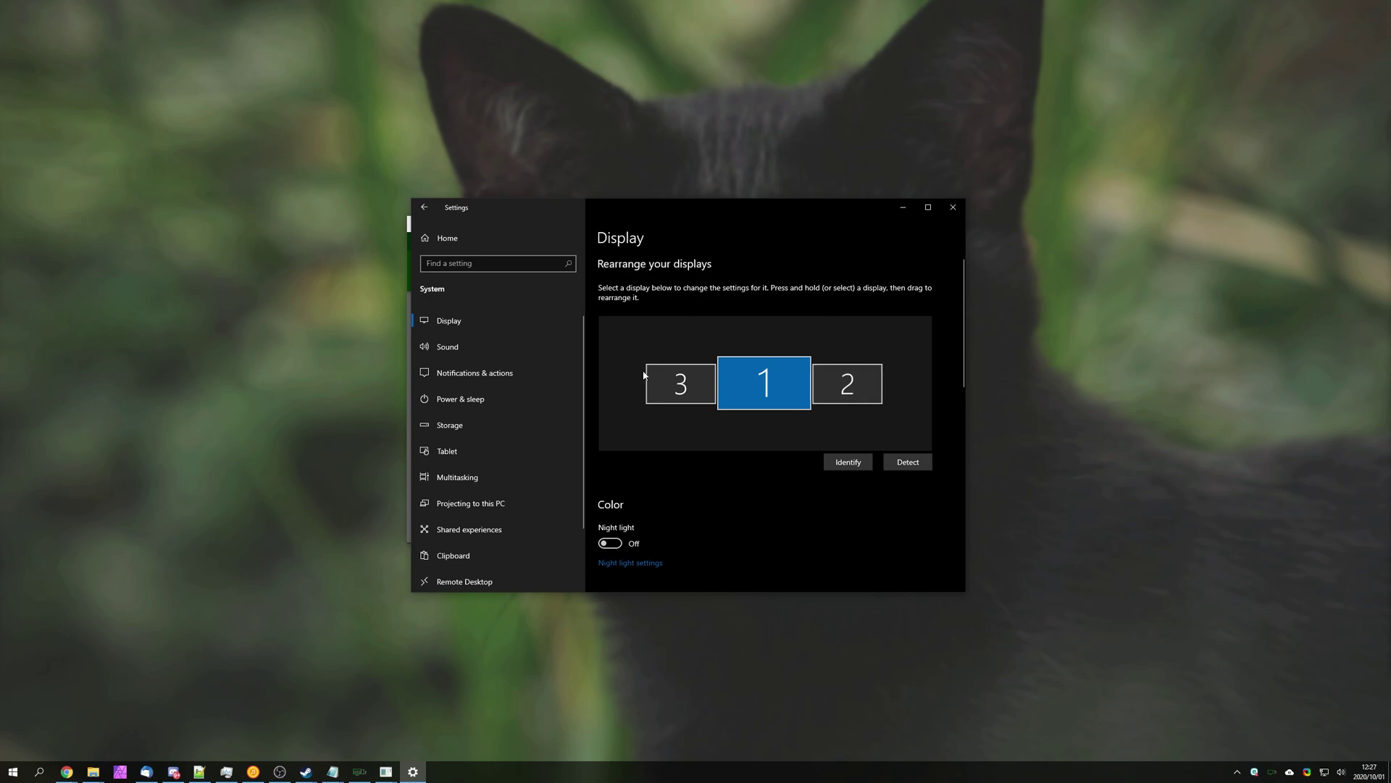
# - Minimize Windows Settings and tap OK on the phone's spacedesk Disconnected dialog
pyautogui.click(903, 212)
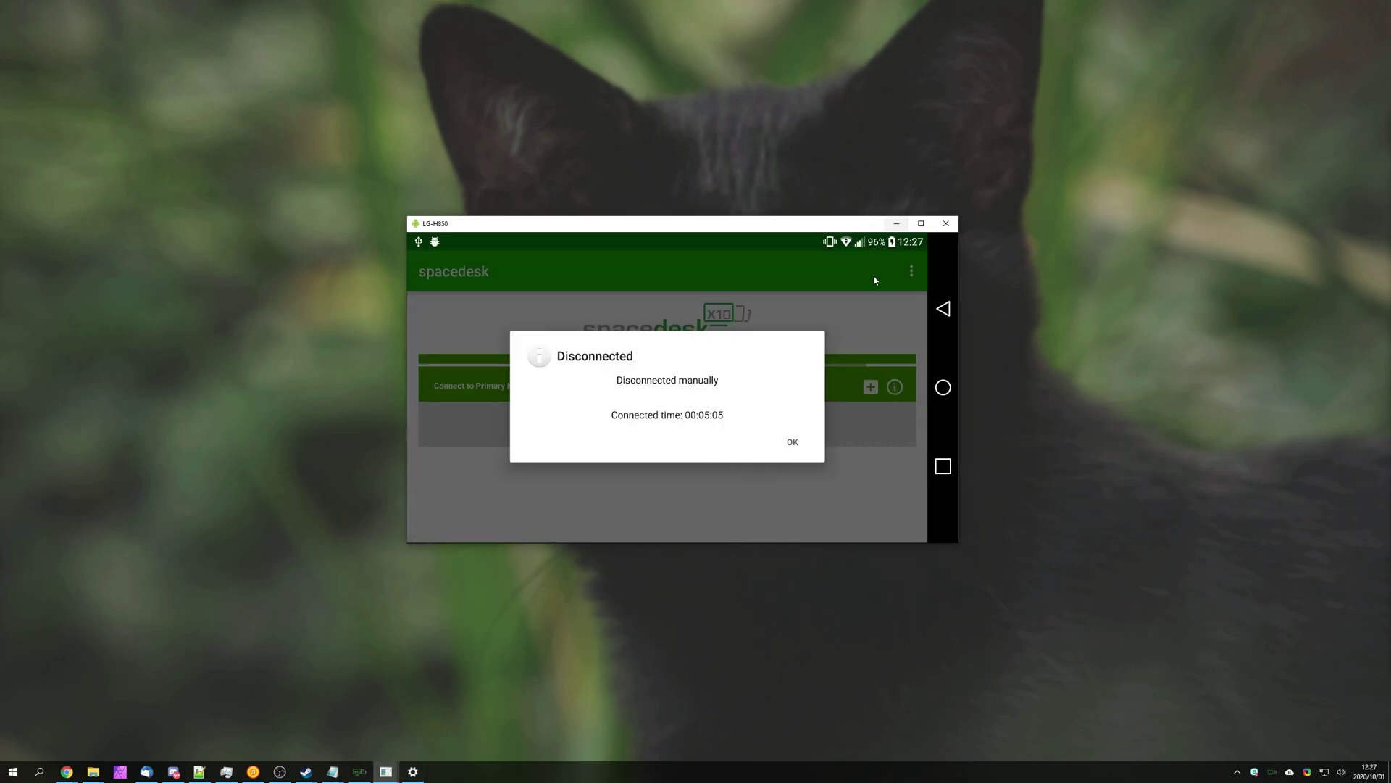
pyautogui.click(790, 439)
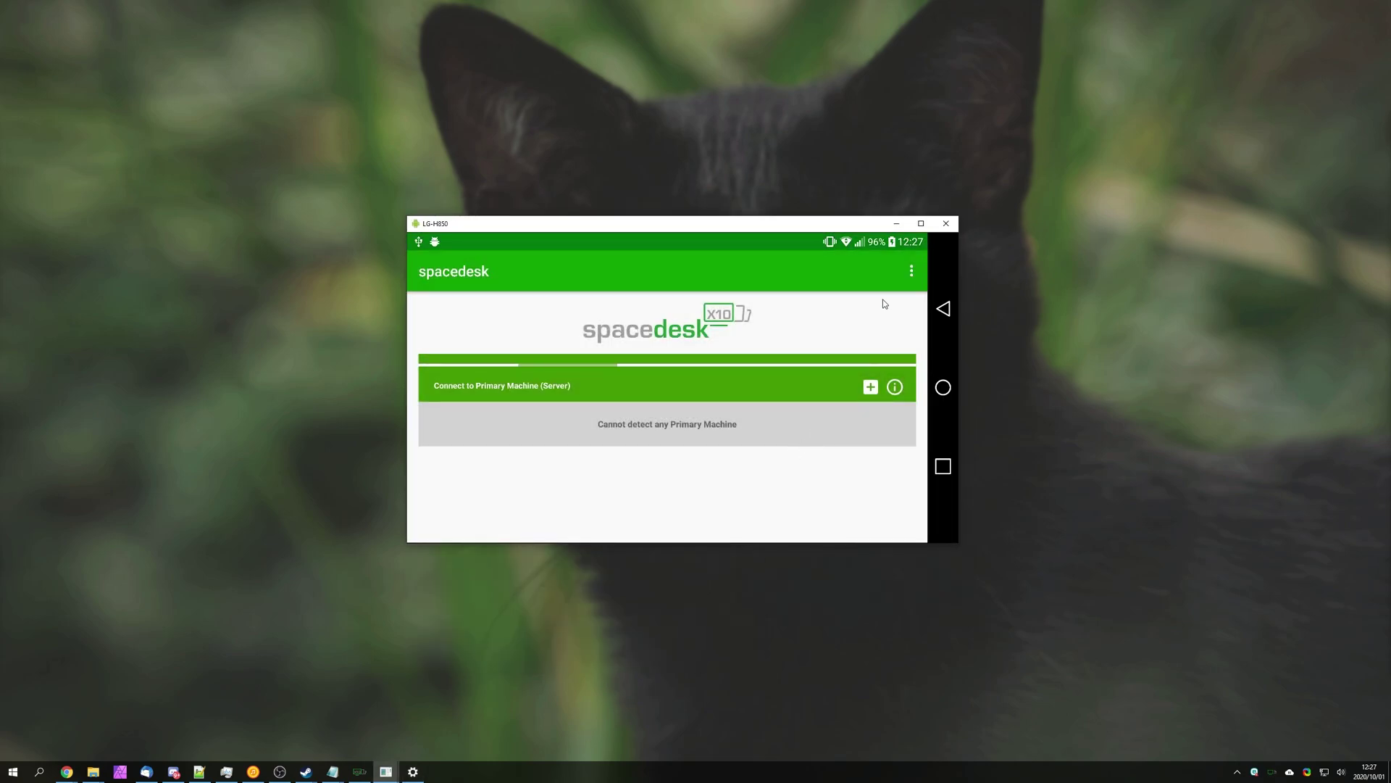
# - Open the spacedesk app settings and view the Quality/Performance and Resolution pages
pyautogui.click(912, 271)
pyautogui.click(812, 274)
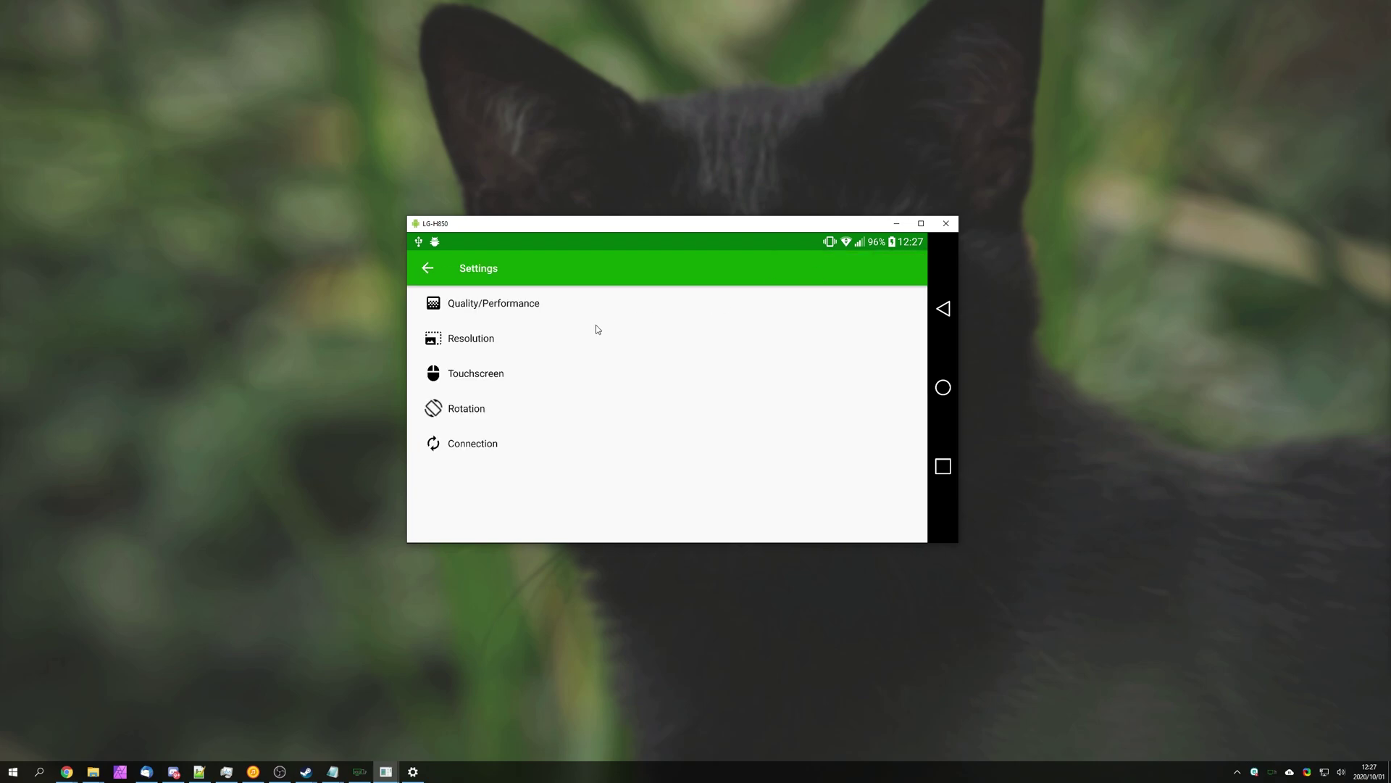
pyautogui.click(482, 301)
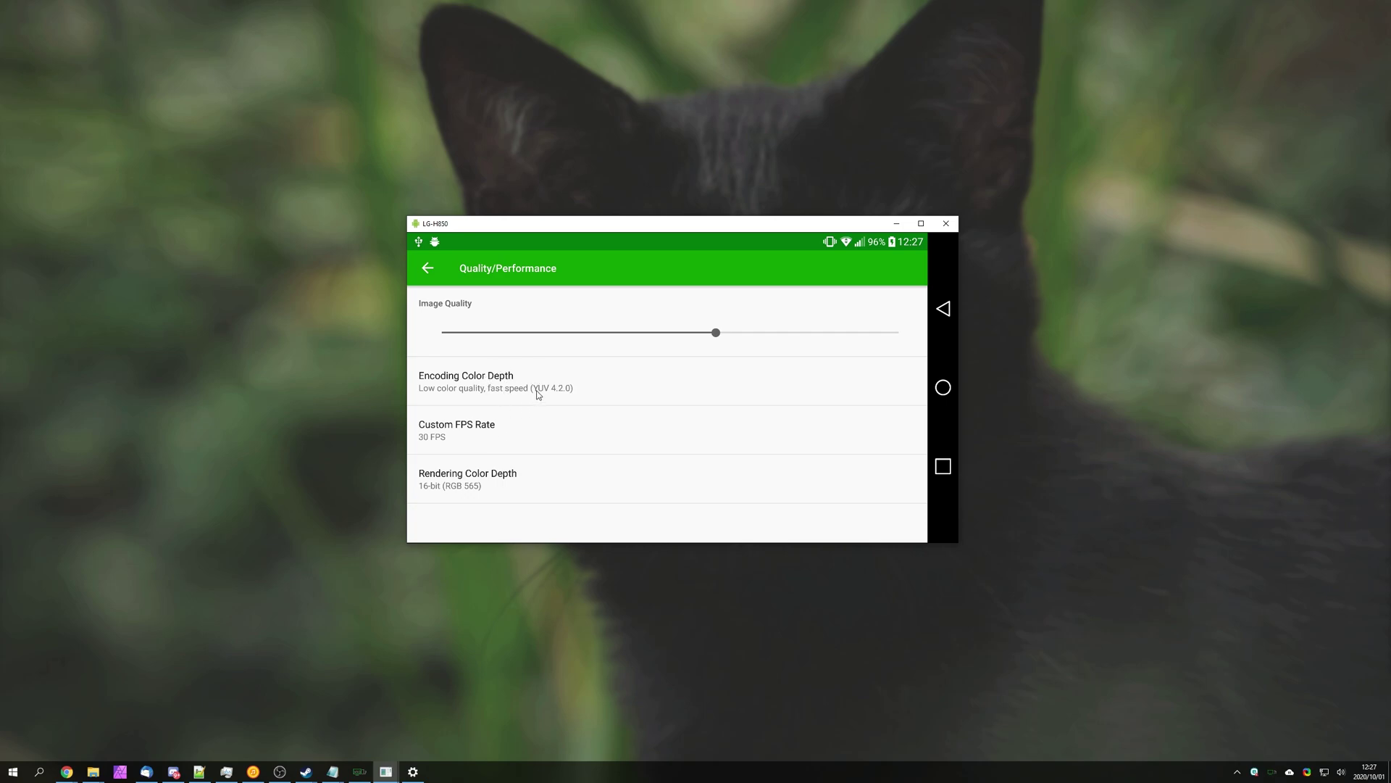
pyautogui.click(428, 267)
pyautogui.click(481, 332)
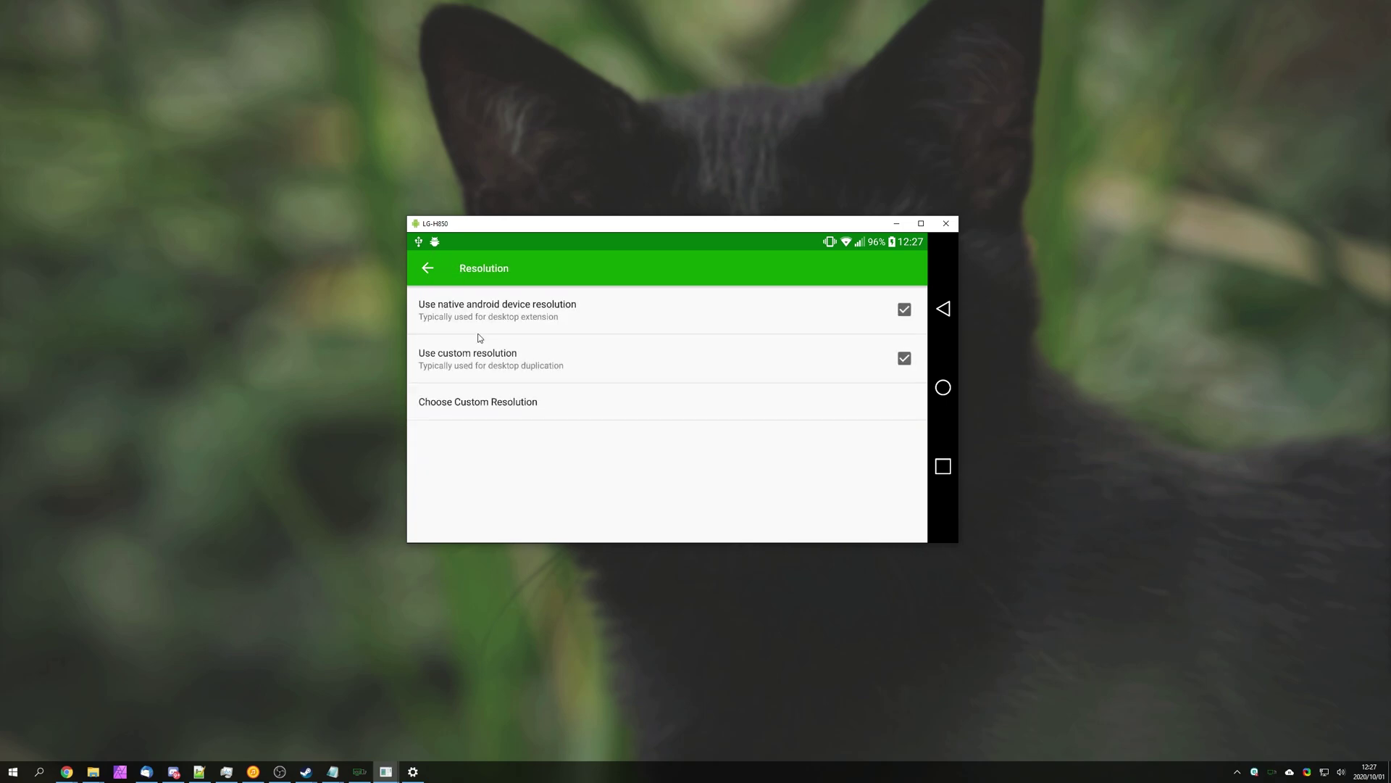
# - Browse the Touchscreen settings, leaving touch input type unchanged, and the Rotation page
pyautogui.click(427, 268)
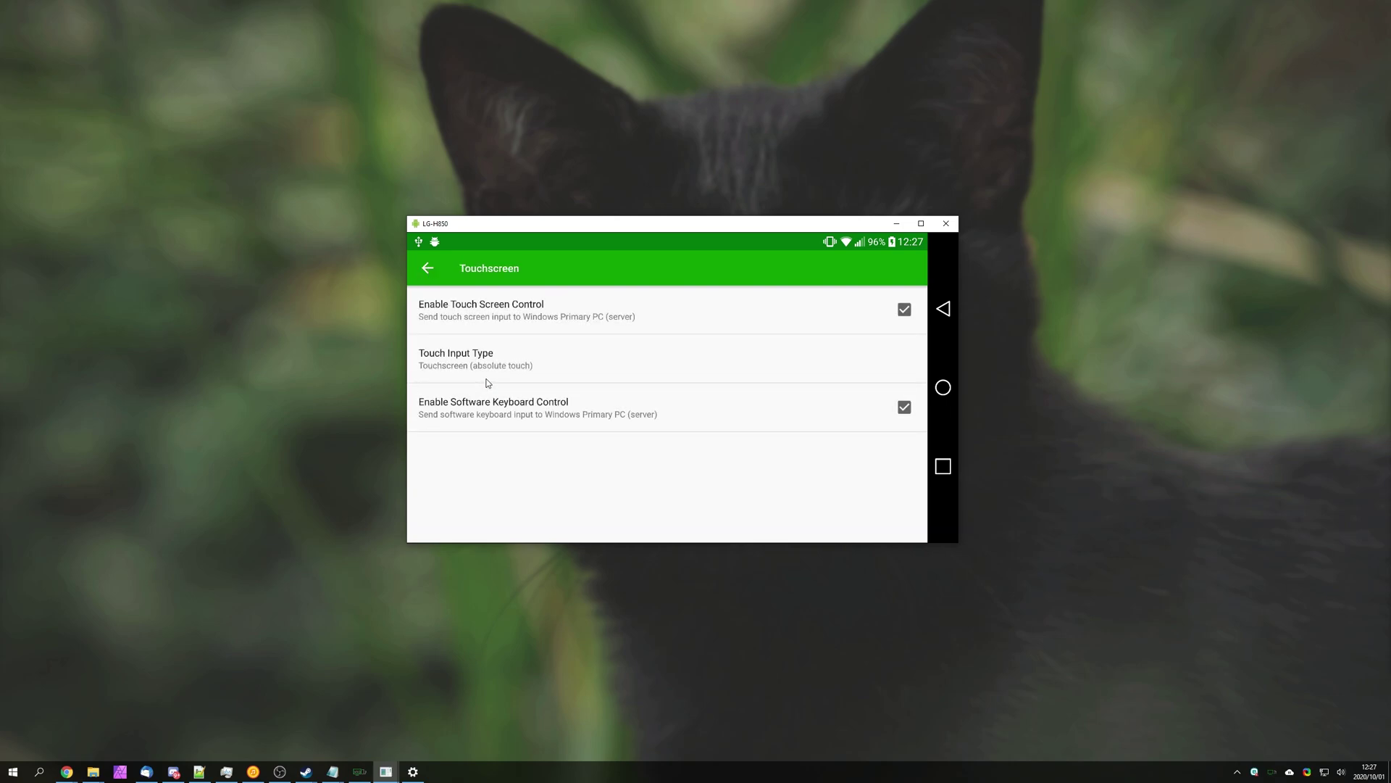
pyautogui.click(483, 363)
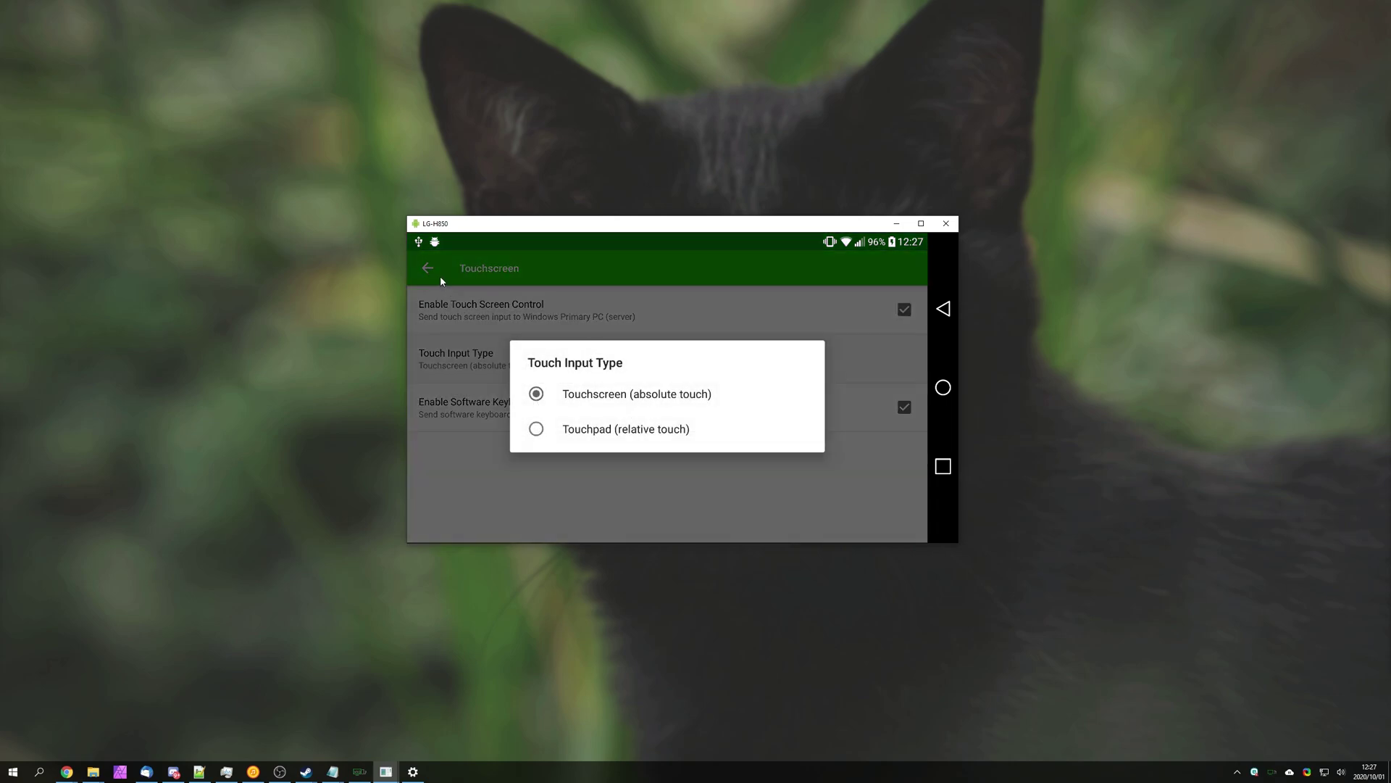
pyautogui.click(443, 298)
pyautogui.click(428, 268)
pyautogui.click(471, 407)
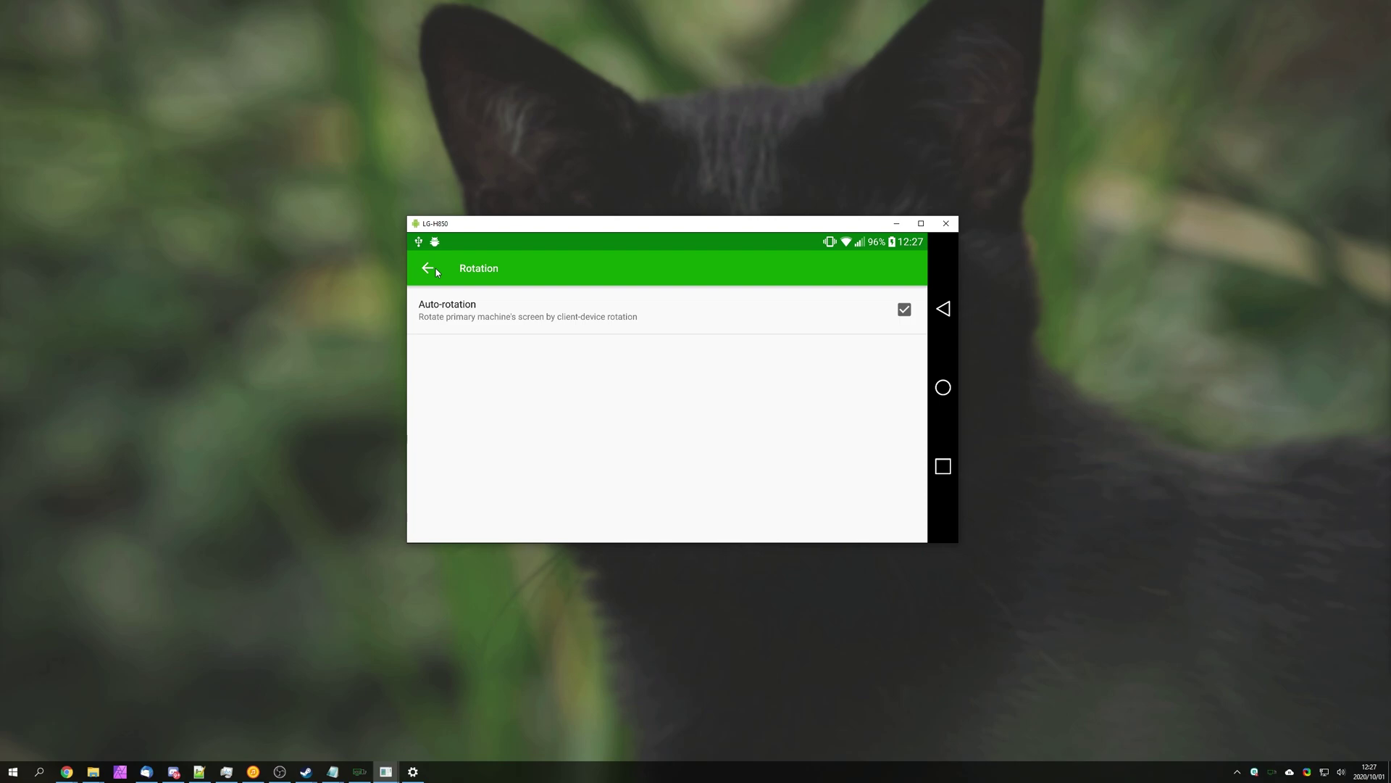
pyautogui.click(427, 268)
# - Check the Connection settings, then leave spacedesk for the phone's home screen
pyautogui.click(523, 443)
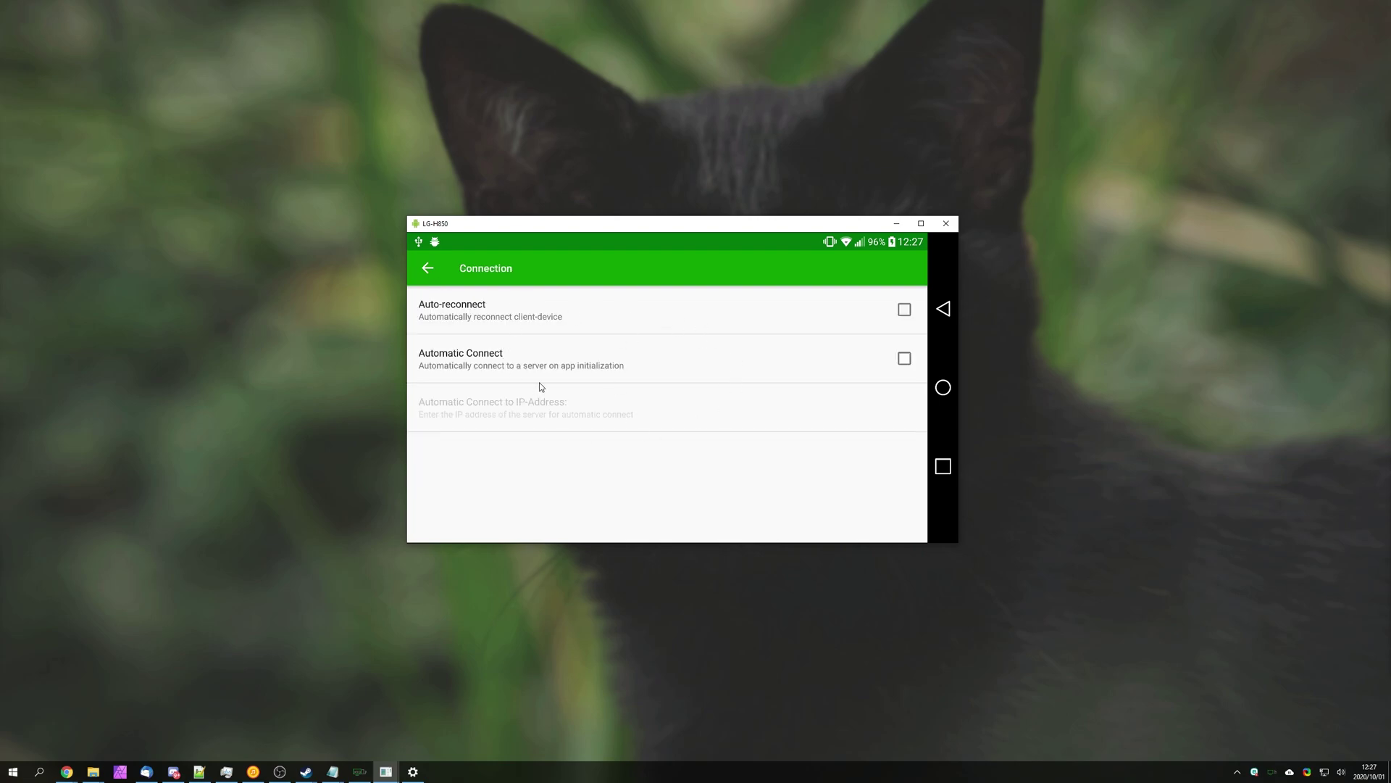
pyautogui.click(427, 268)
pyautogui.click(427, 268)
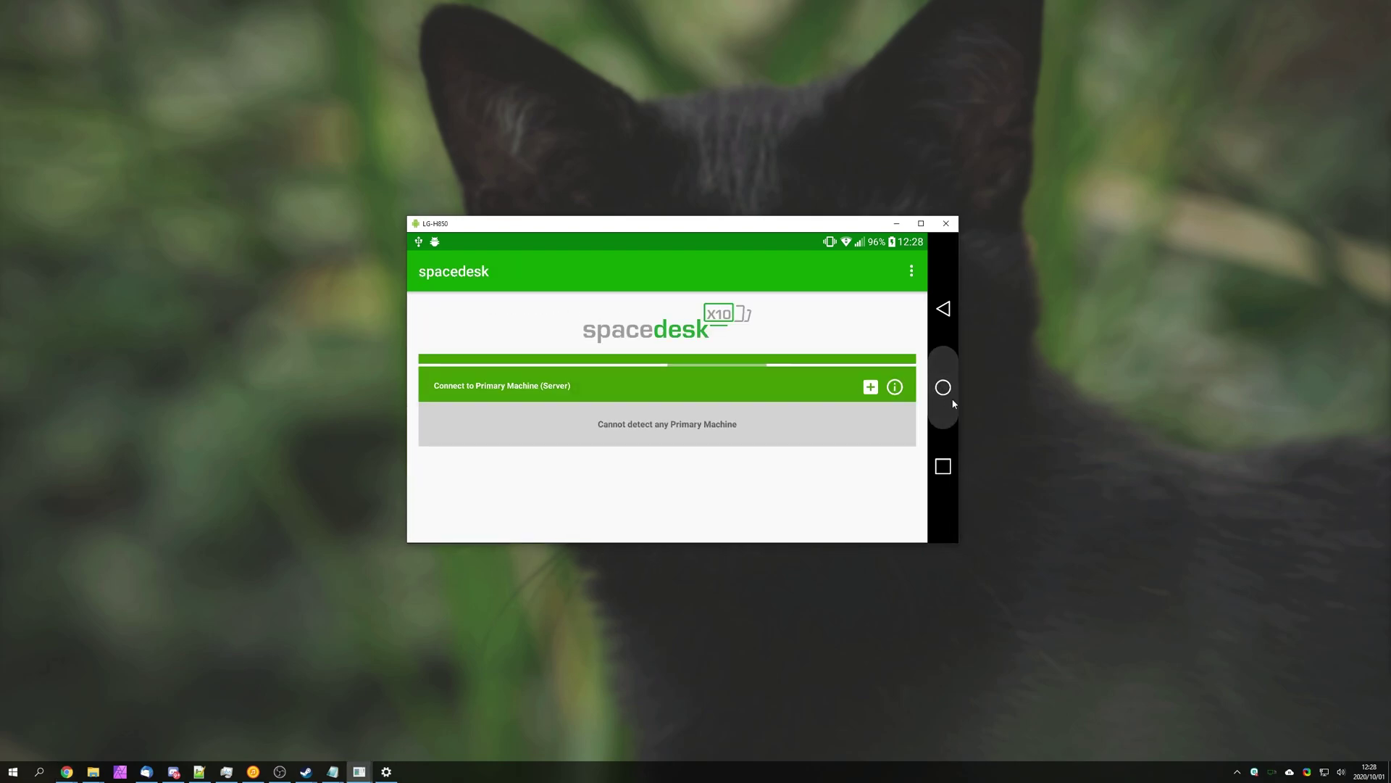
pyautogui.click(943, 387)
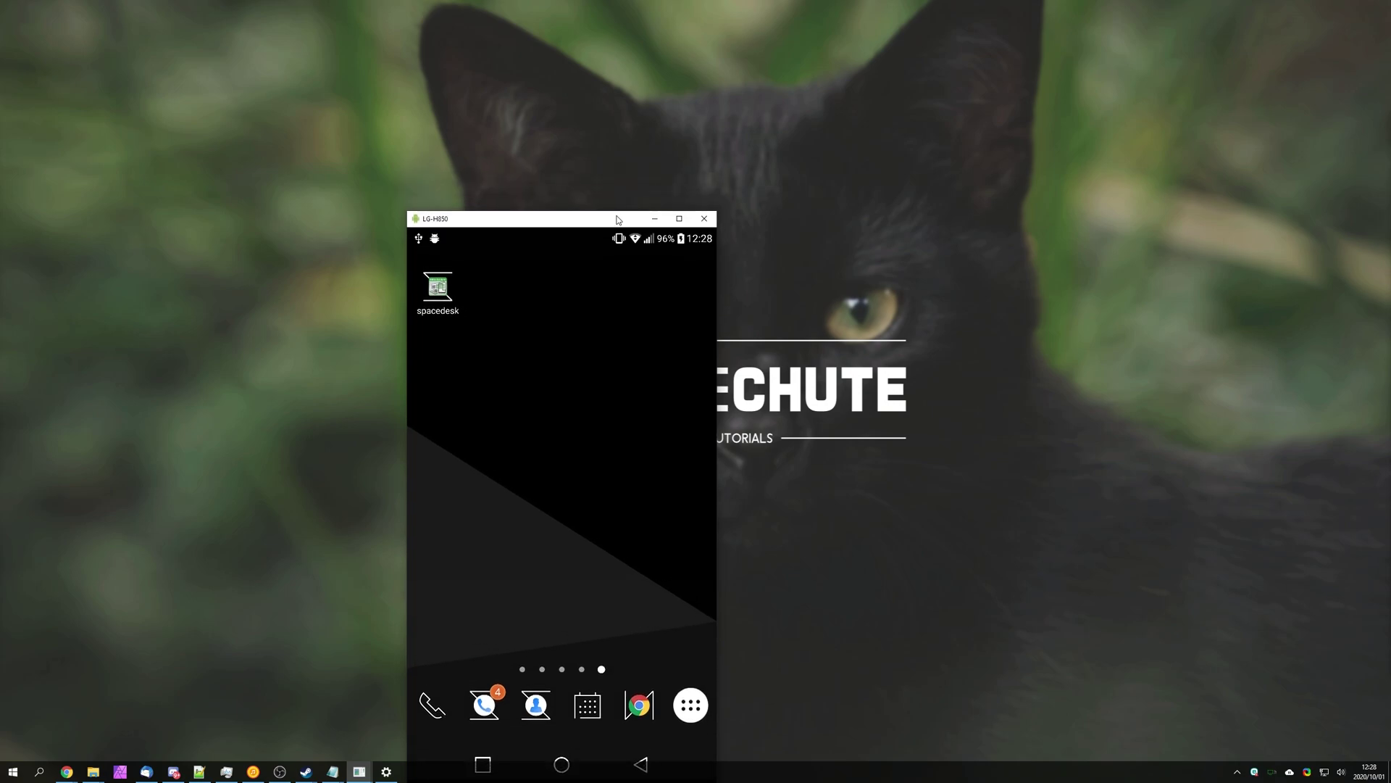
# - Open Settings > Apps & features through the 'Add or remove programs' search result
pyautogui.click(609, 179)
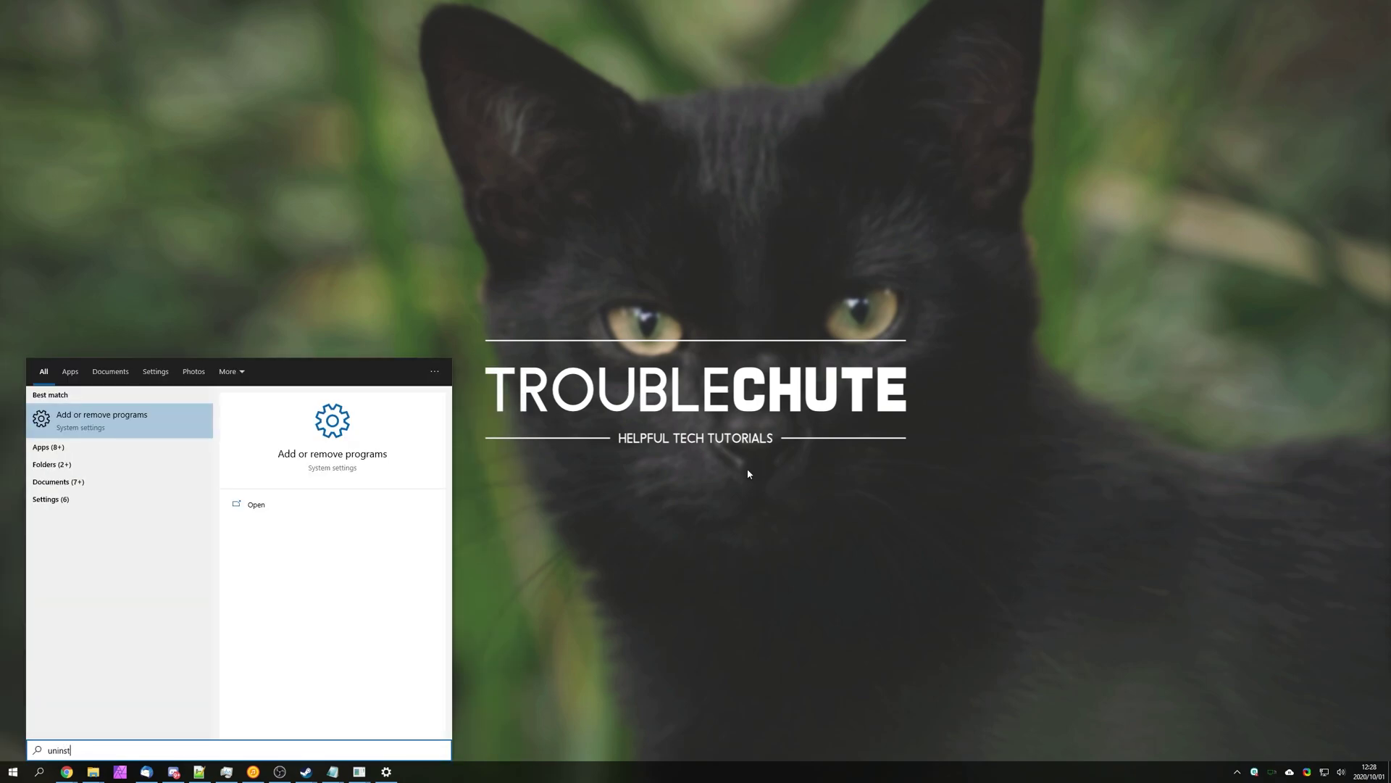
pyautogui.press('Return')
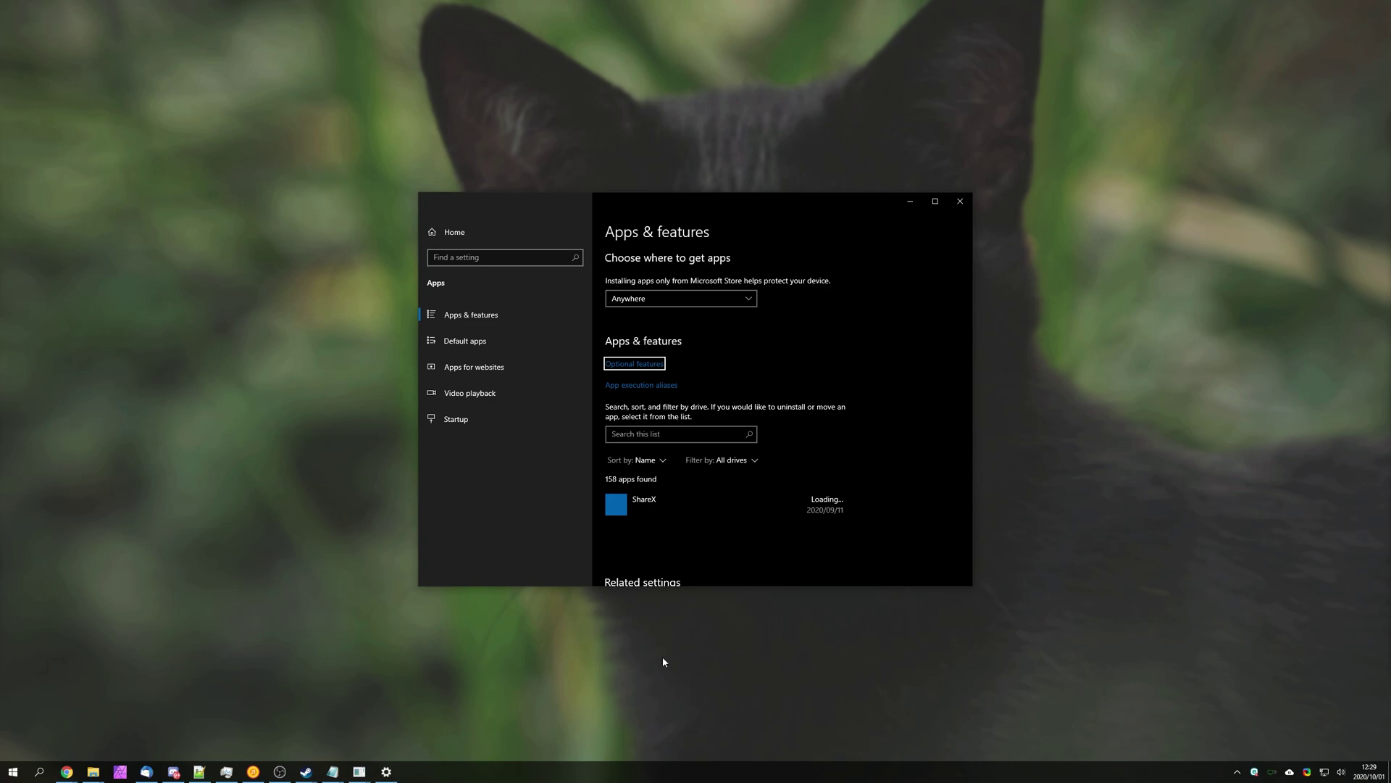
pyautogui.press('super')
# - Open Control Panel's Uninstall a program list and close Windows Settings
pyautogui.write('cont')
pyautogui.press('Return')
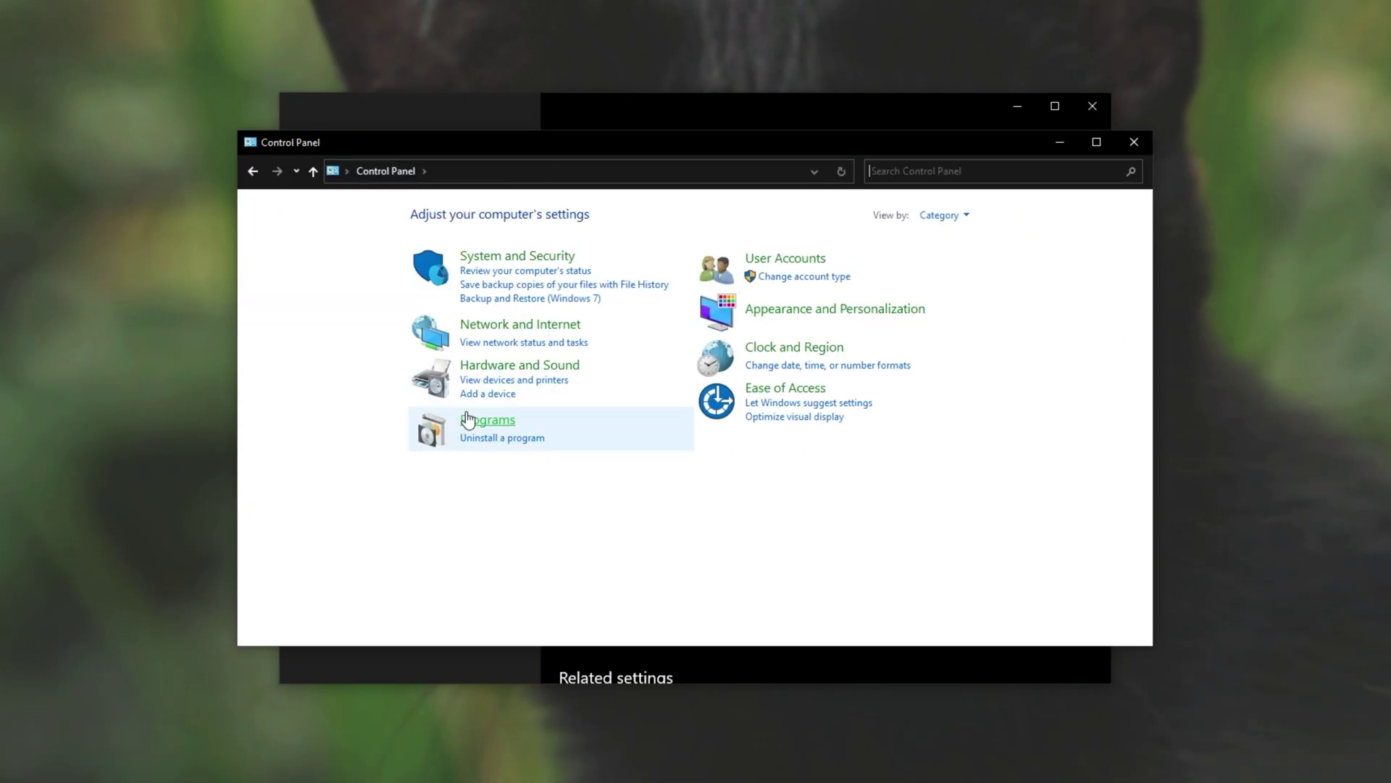
pyautogui.click(482, 439)
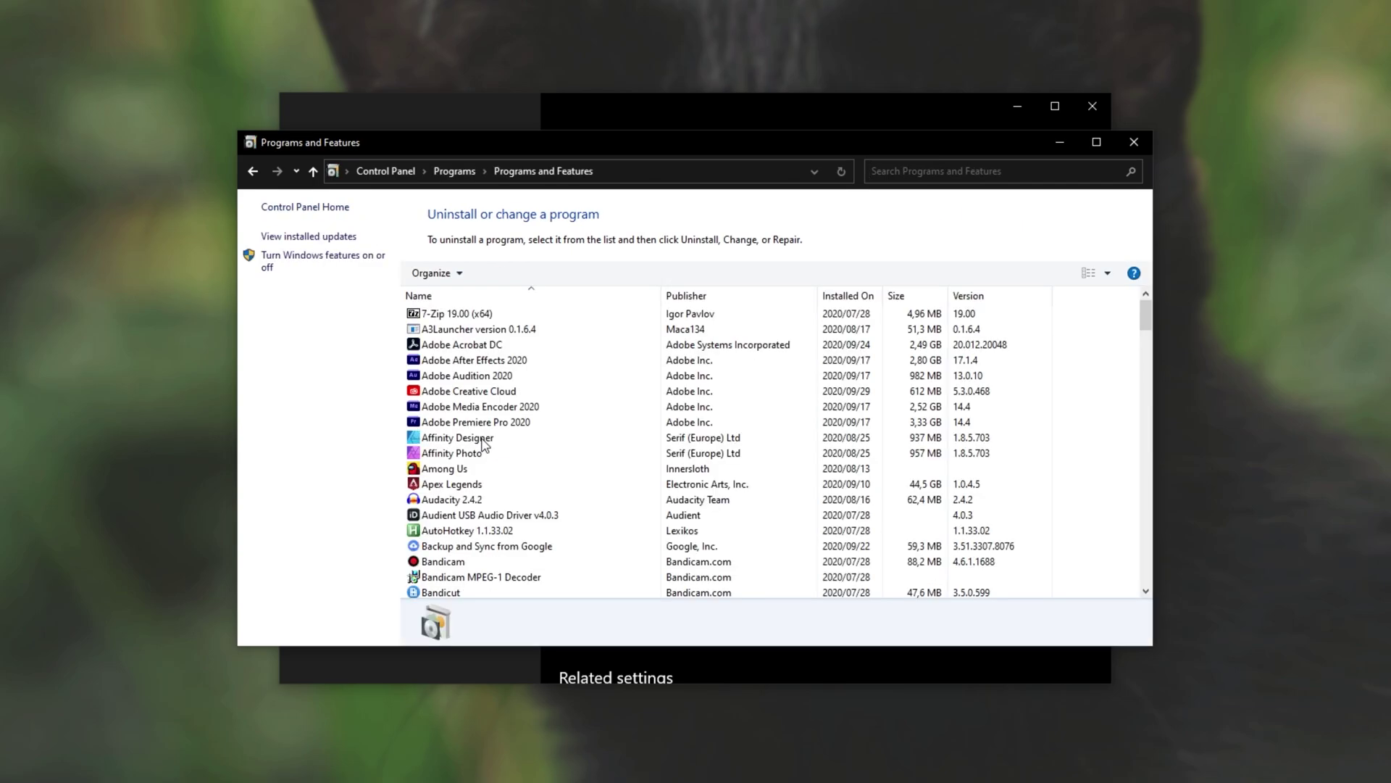
pyautogui.scroll(-15, 888, 357)
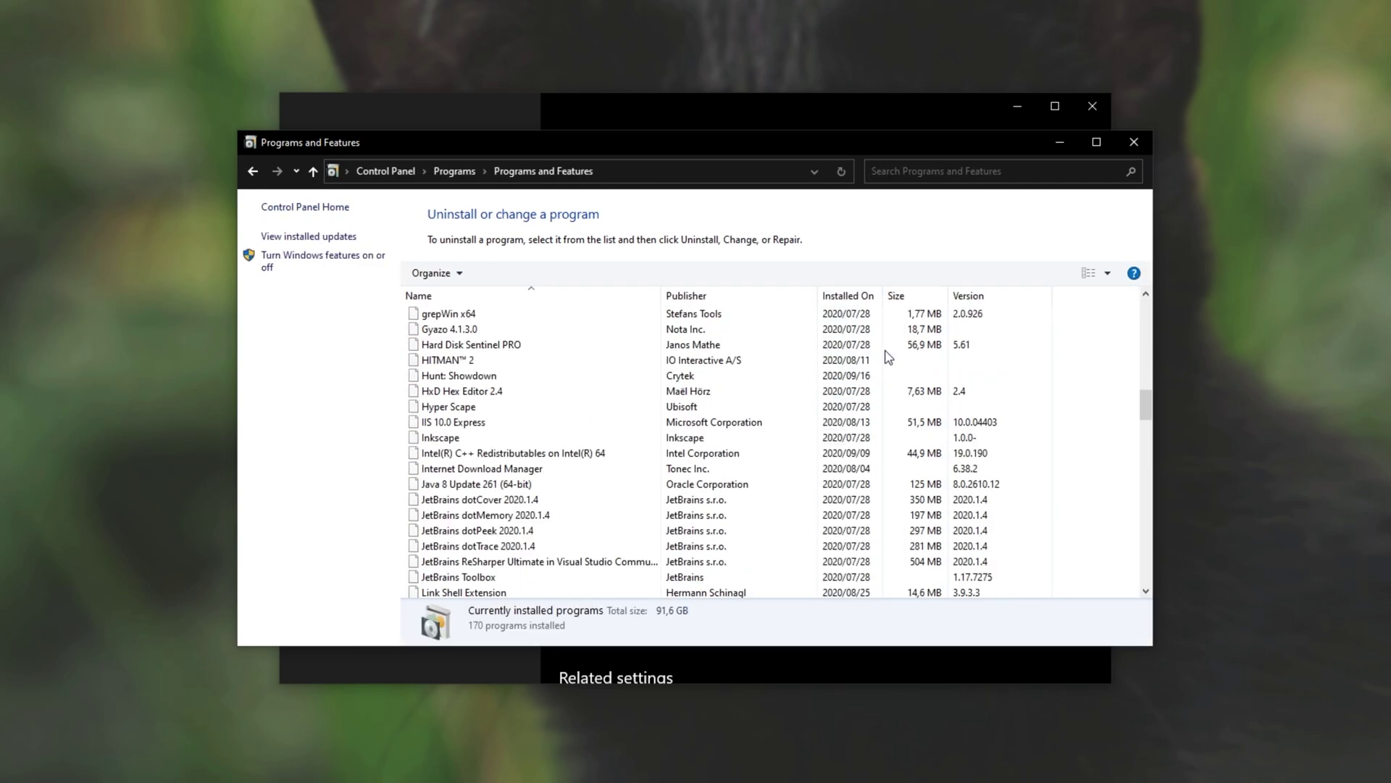
pyautogui.scroll(15, 889, 356)
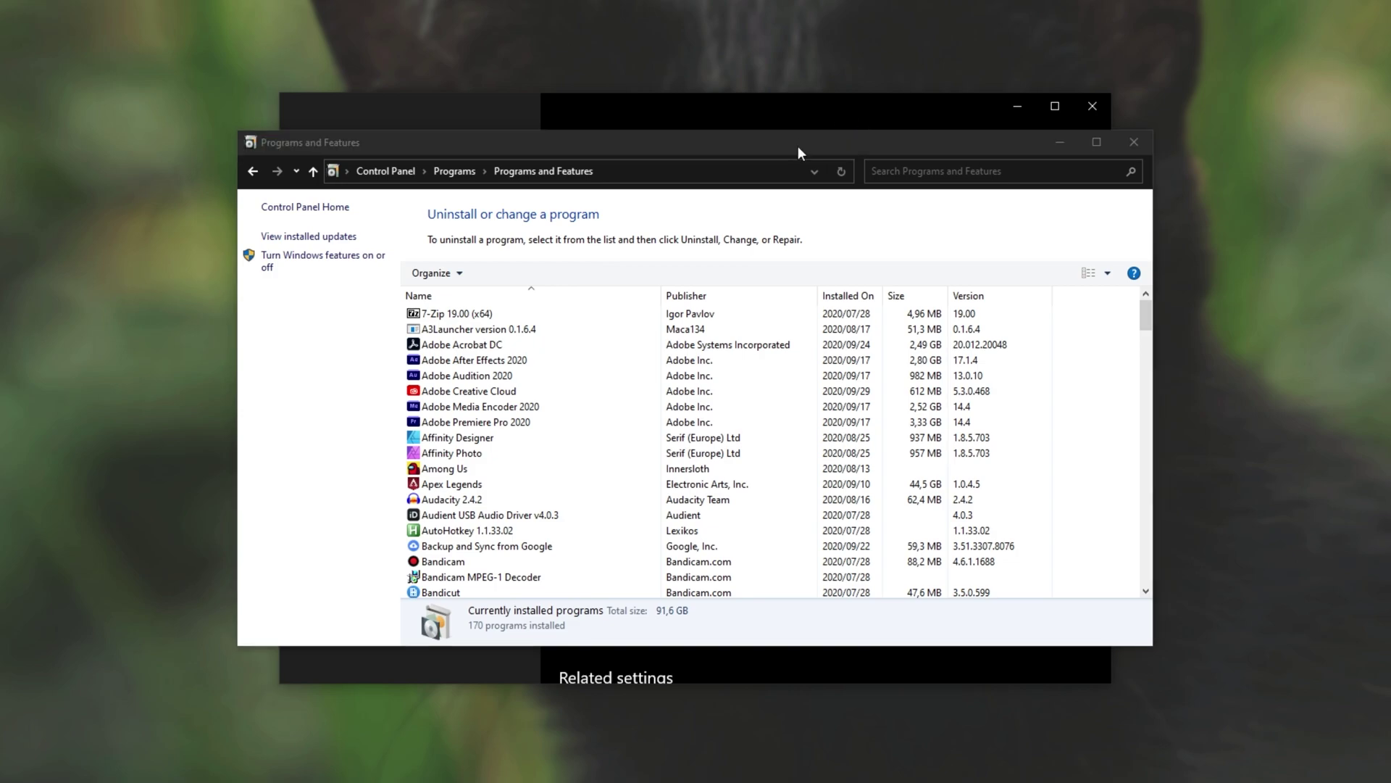
pyautogui.moveTo(798, 146); pyautogui.dragTo(839, 137)
pyautogui.click(1092, 106)
# - Filter programs by 'space' and uninstall spacedesk Windows DRIVER, confirming with Yes
pyautogui.click(901, 172)
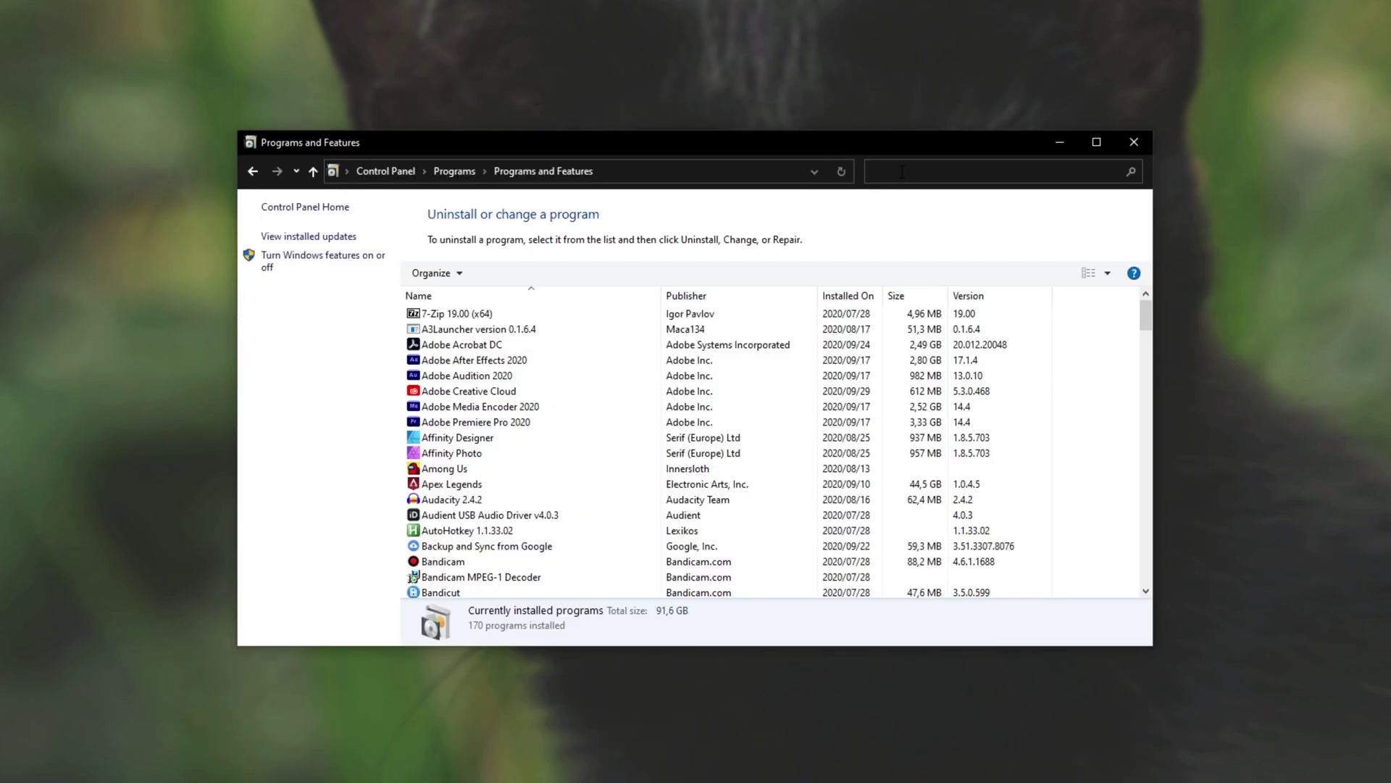
pyautogui.write('space')
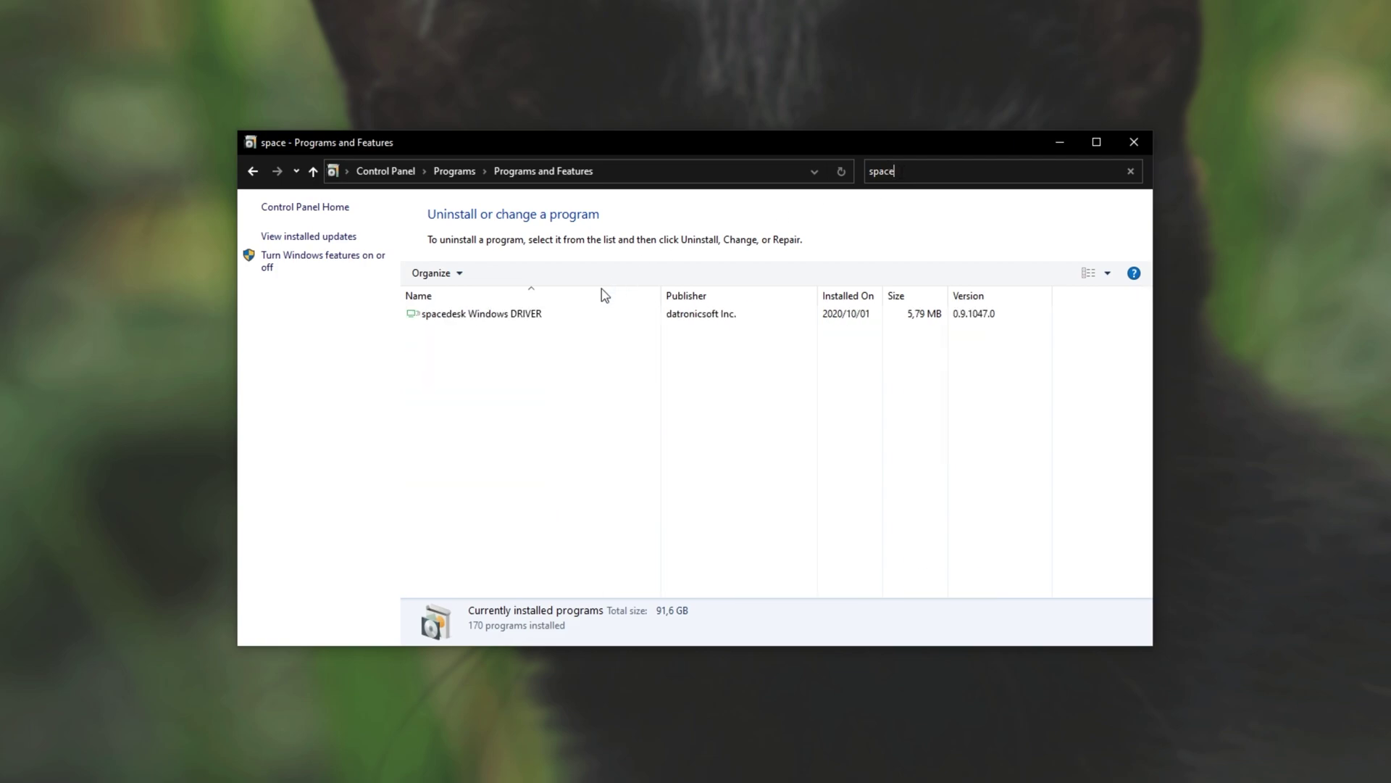
pyautogui.doubleClick(536, 316)
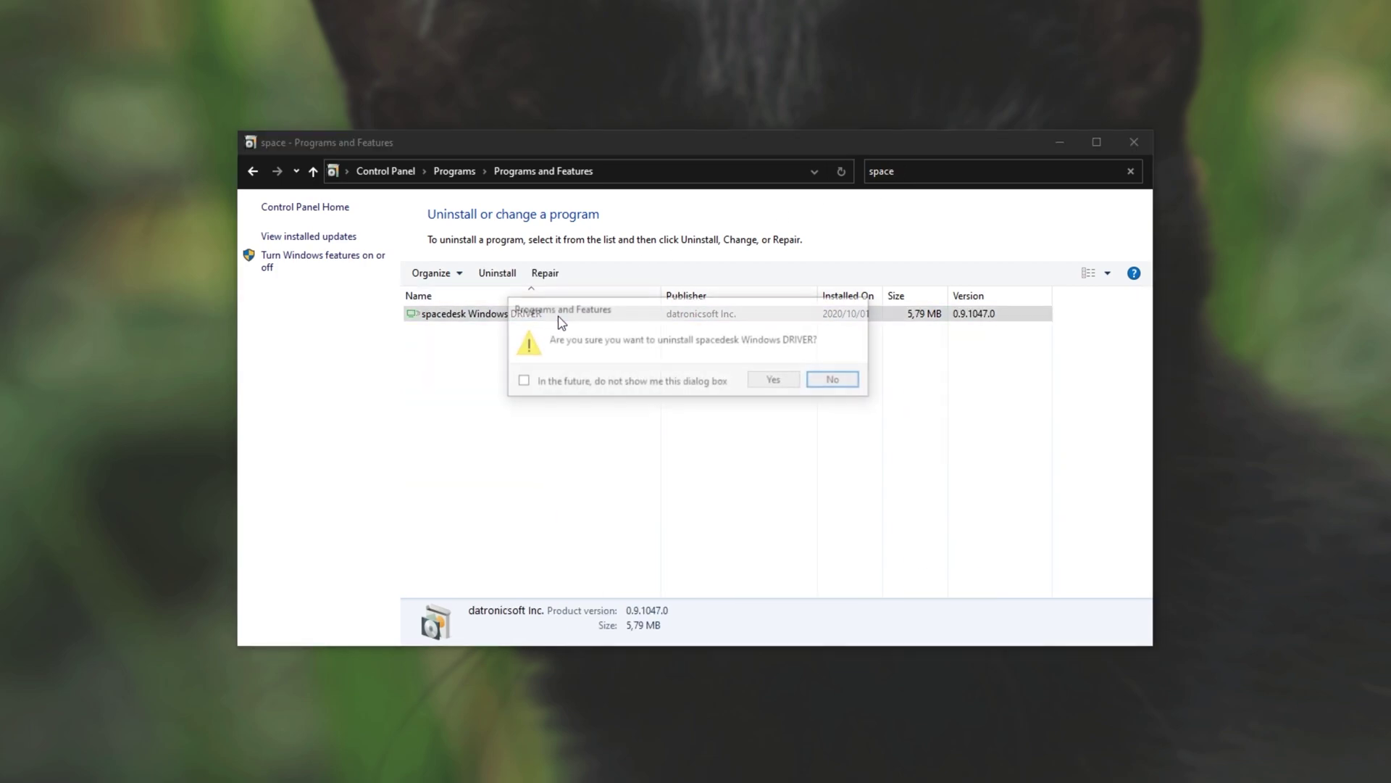
pyautogui.click(773, 379)
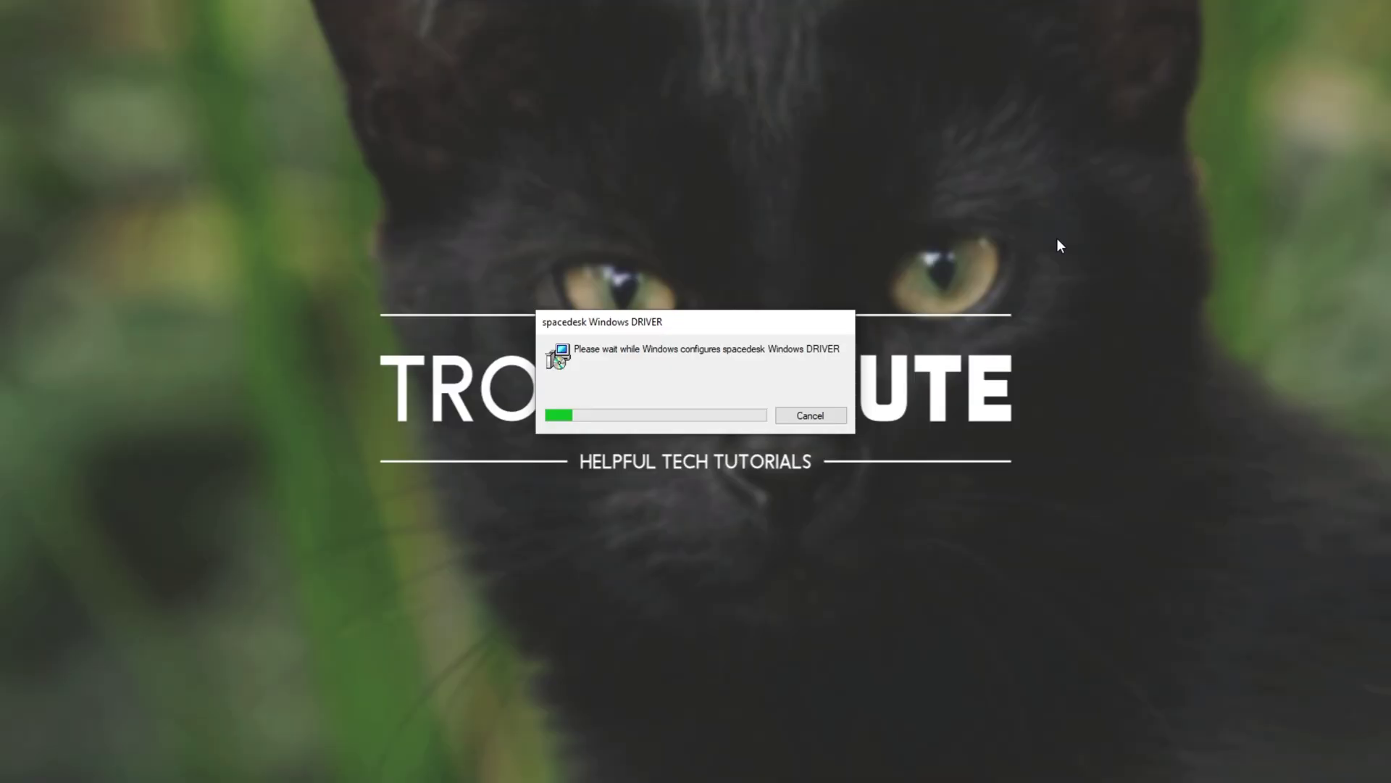